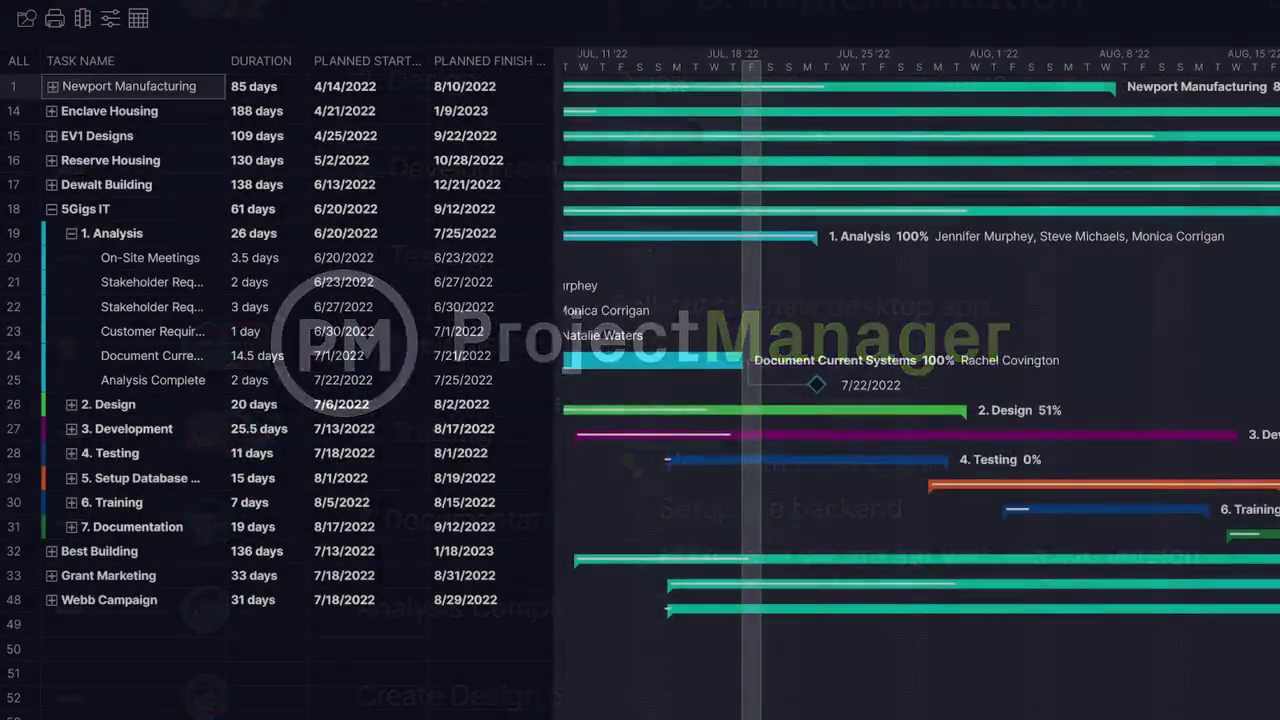
Expand 3. Development and add the Milestone, Planned Cost and Planned Finish Date columns
left_click(72, 430)
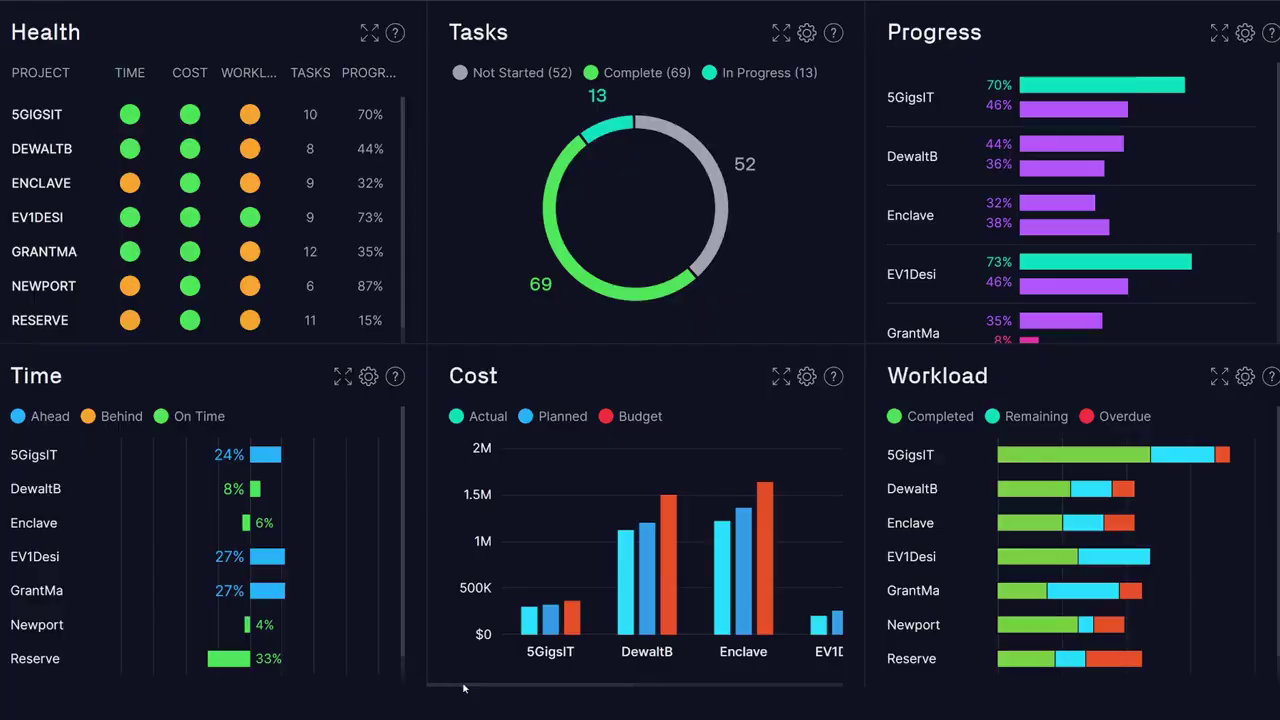
left_click_drag(463, 686, 684, 694)
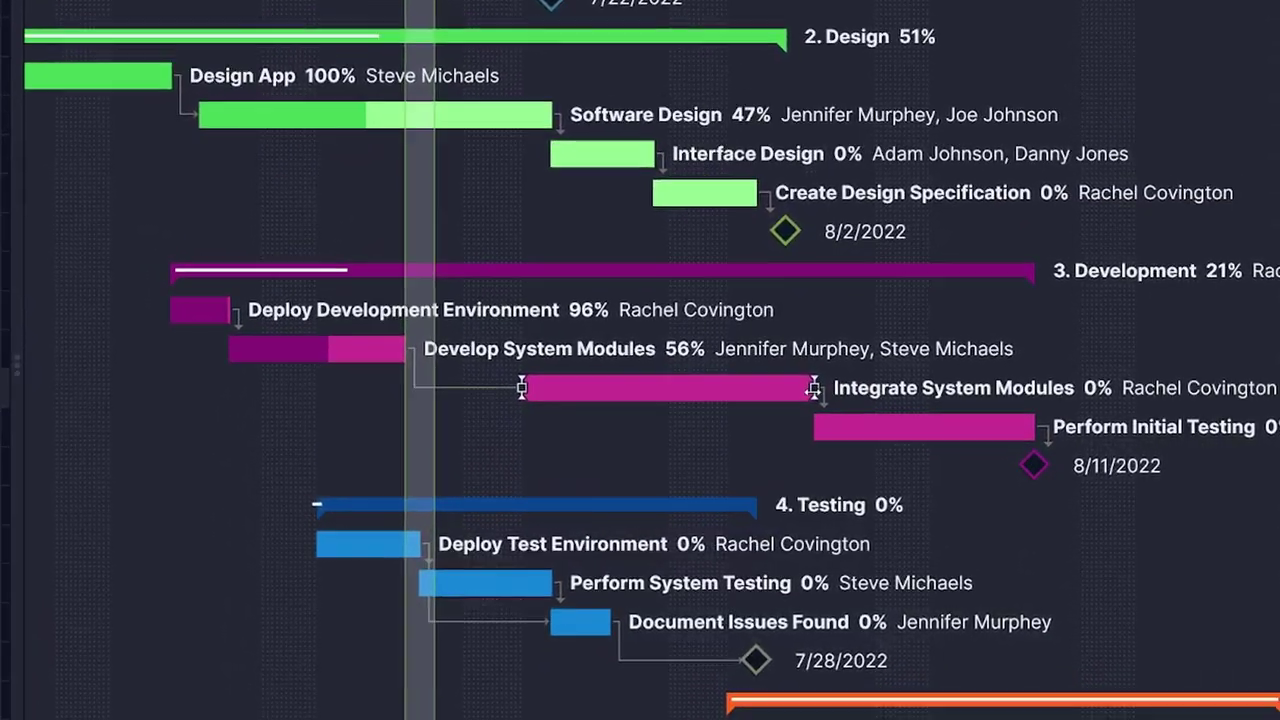
left_click(468, 365)
left_click(465, 414)
left_click(465, 441)
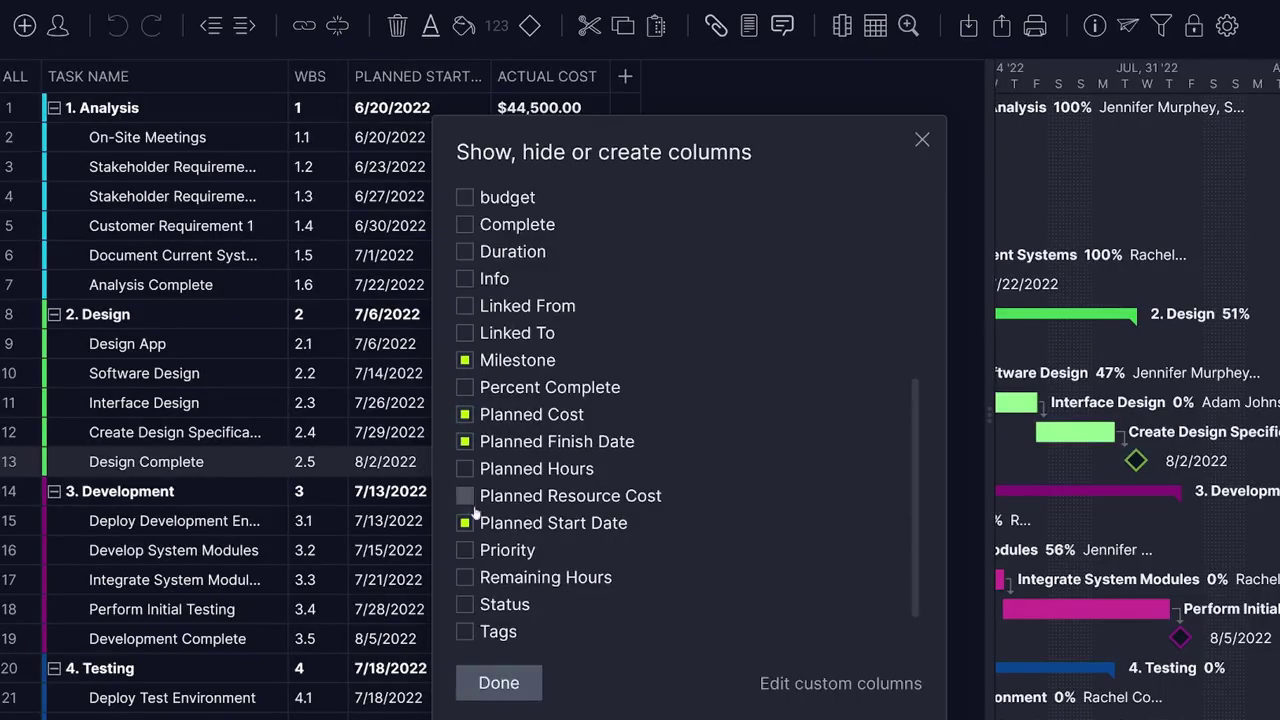
left_click(499, 682)
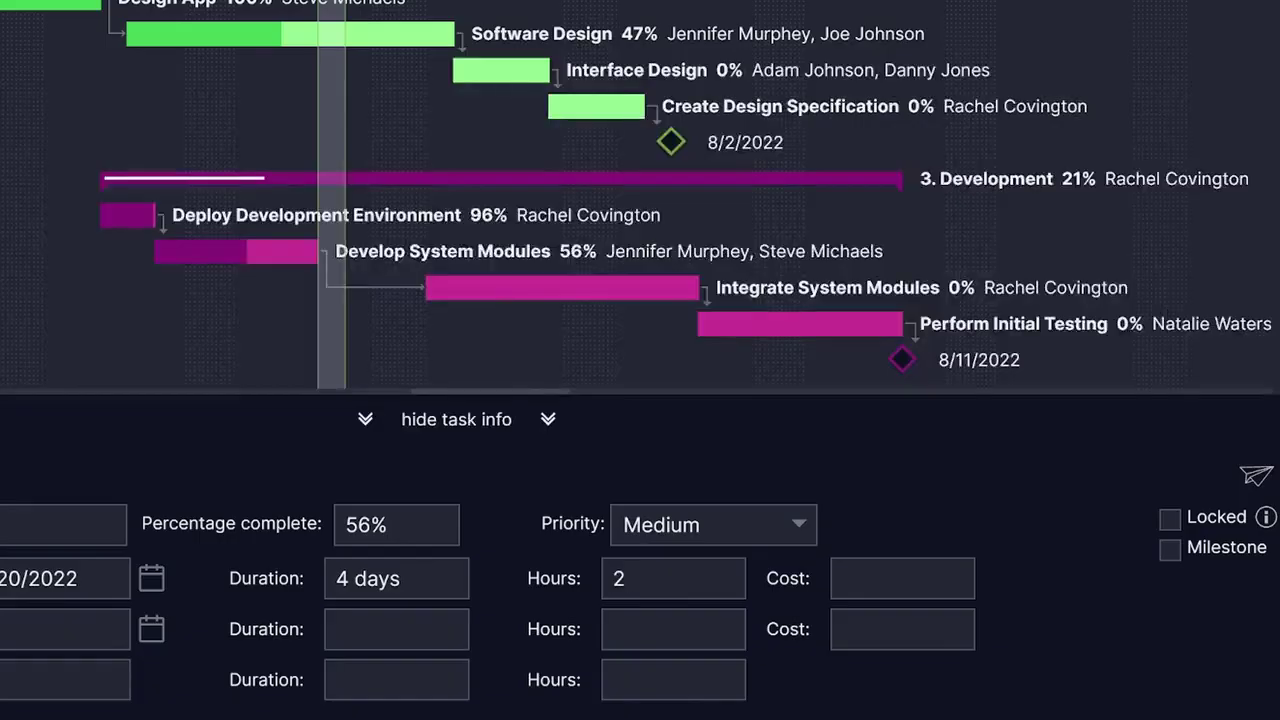
Enter a 25000 cost, then post a clapping thank-you comment and a review request
left_click(859, 580)
type("25")
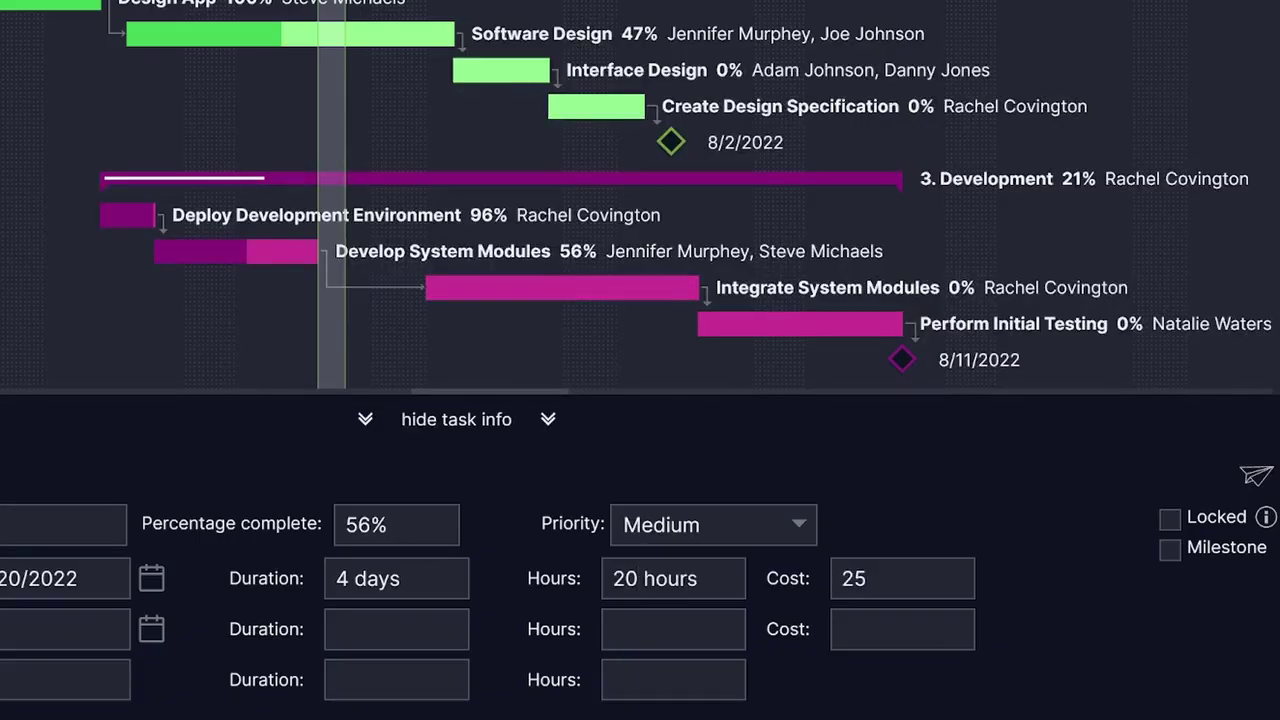
type("000")
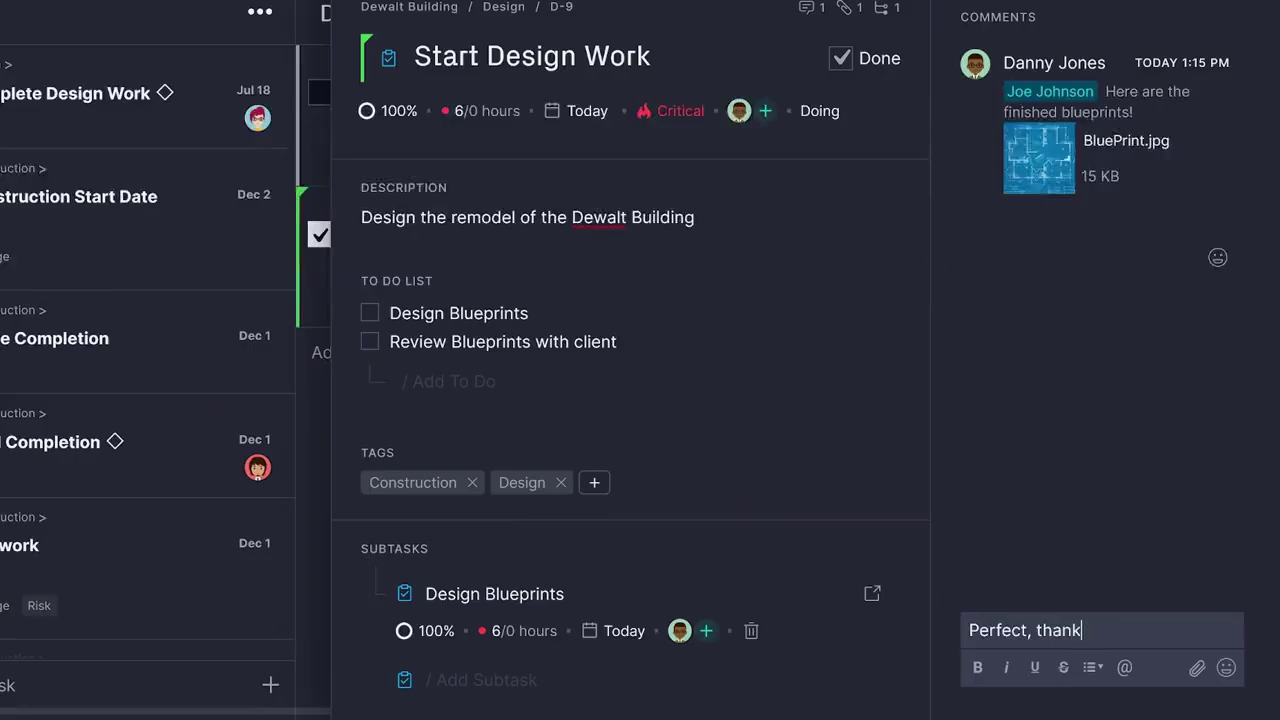
type(" you!")
left_click(1226, 667)
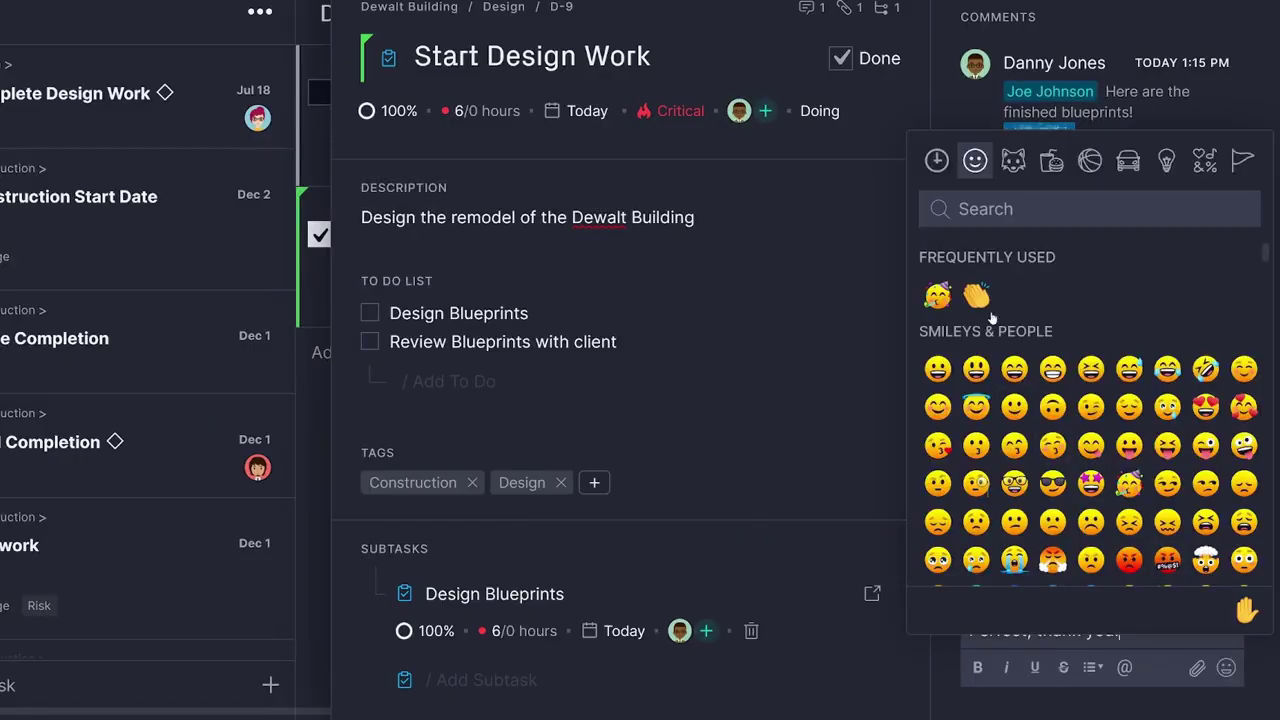
left_click(976, 295)
key("Return")
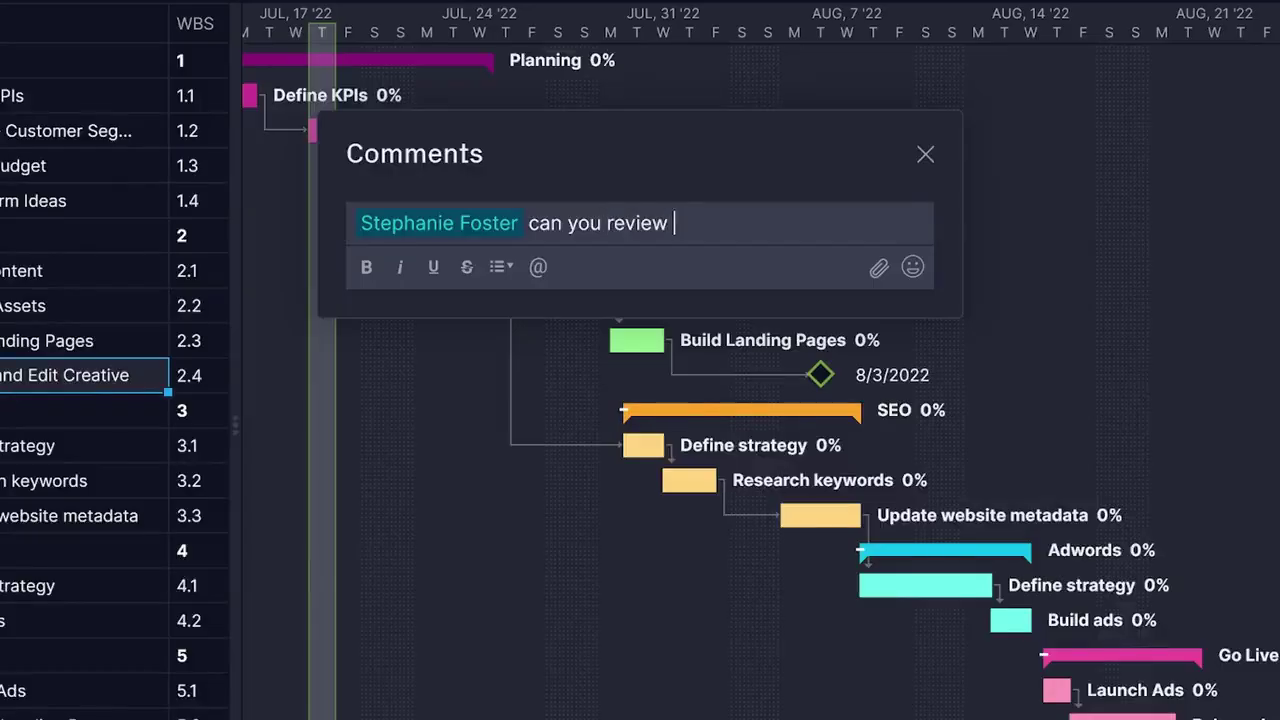
type("this?")
key("Return")
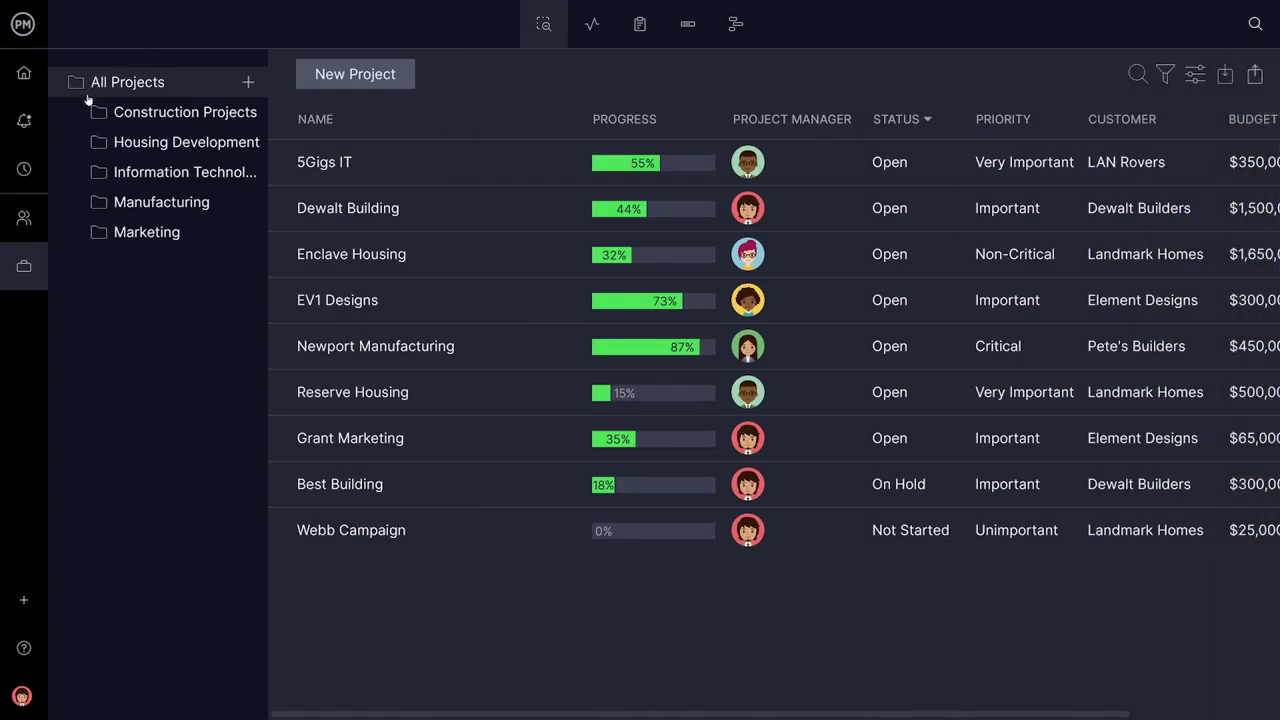
Browse the Construction, Housing Development and Information Technology folders, then return to All Projects
left_click(103, 113)
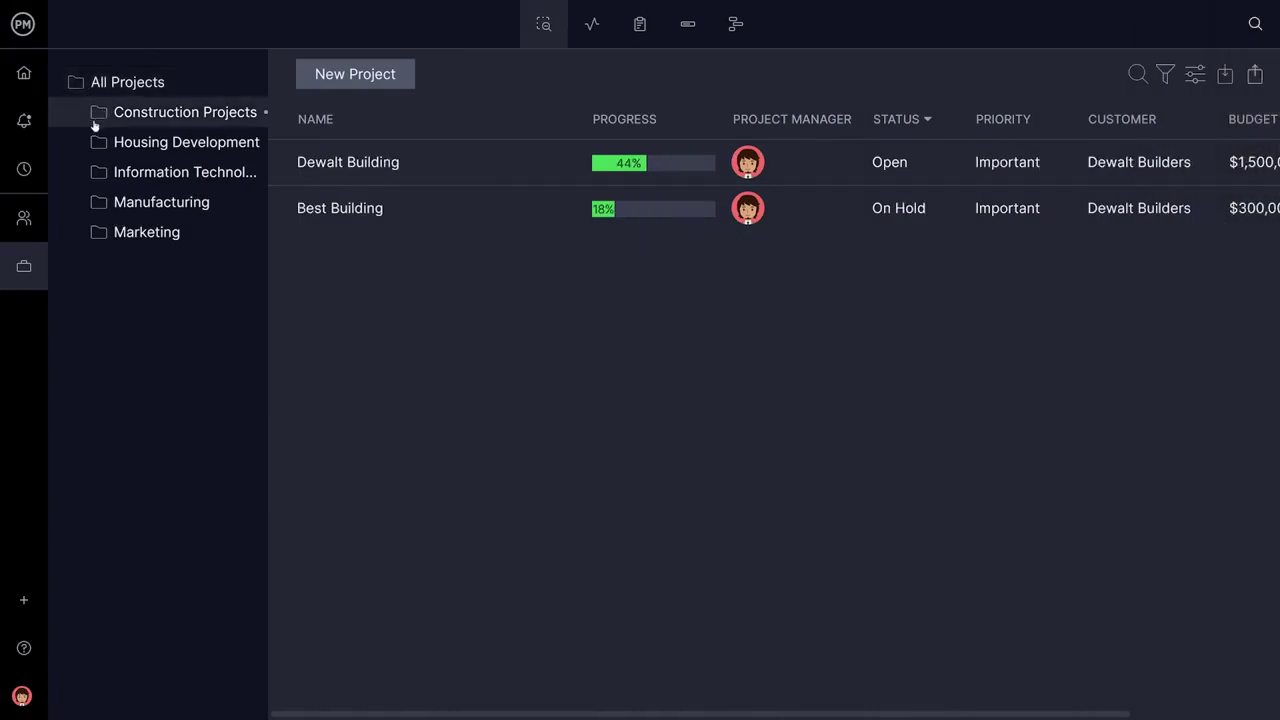
left_click(97, 142)
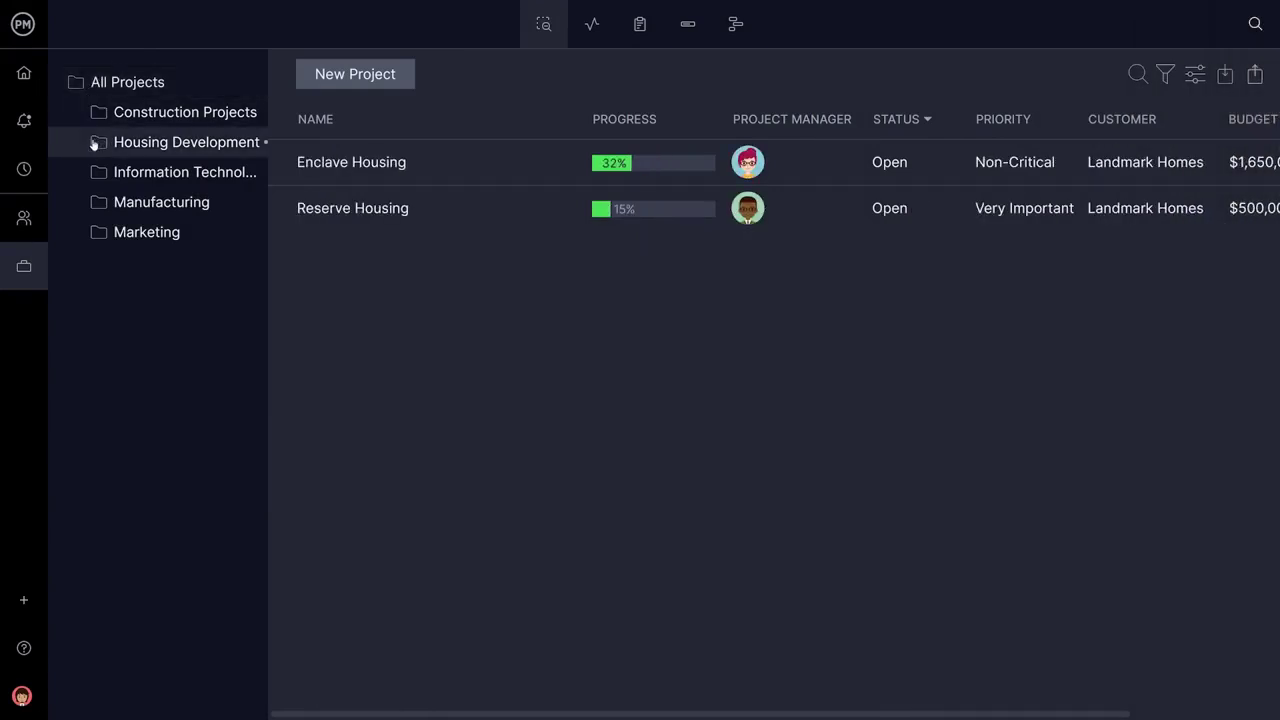
left_click(95, 172)
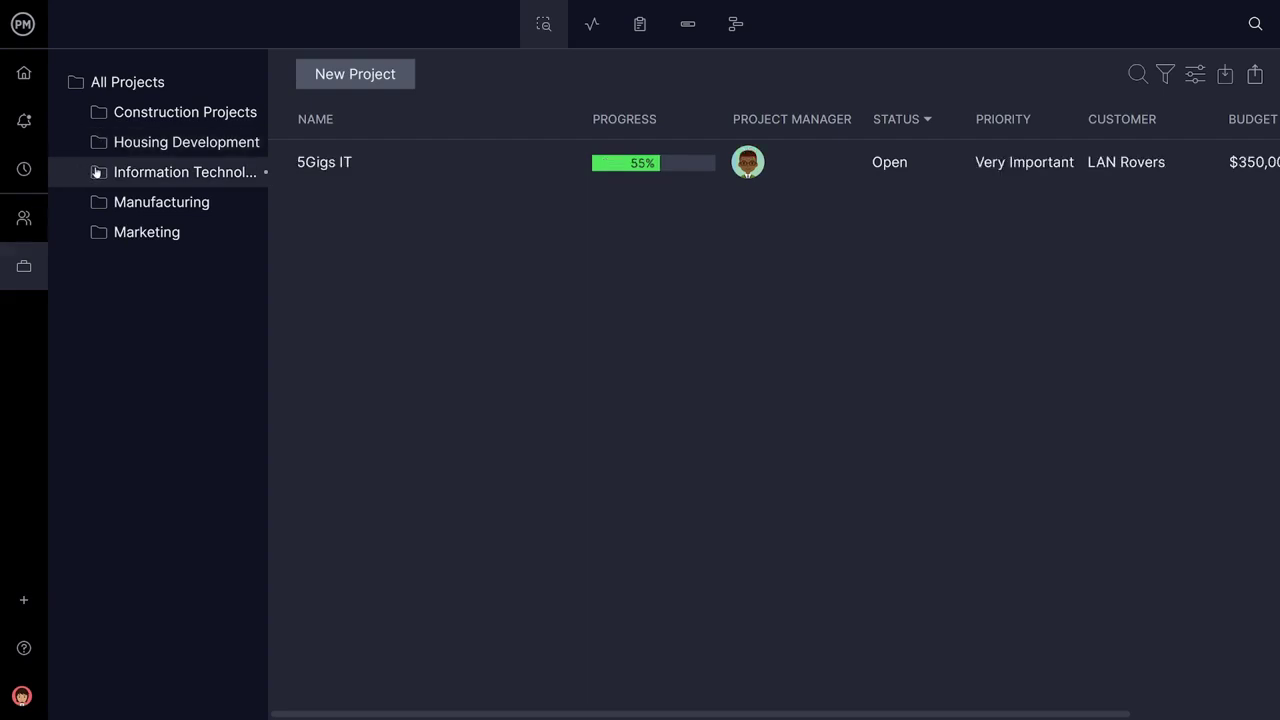
left_click(101, 88)
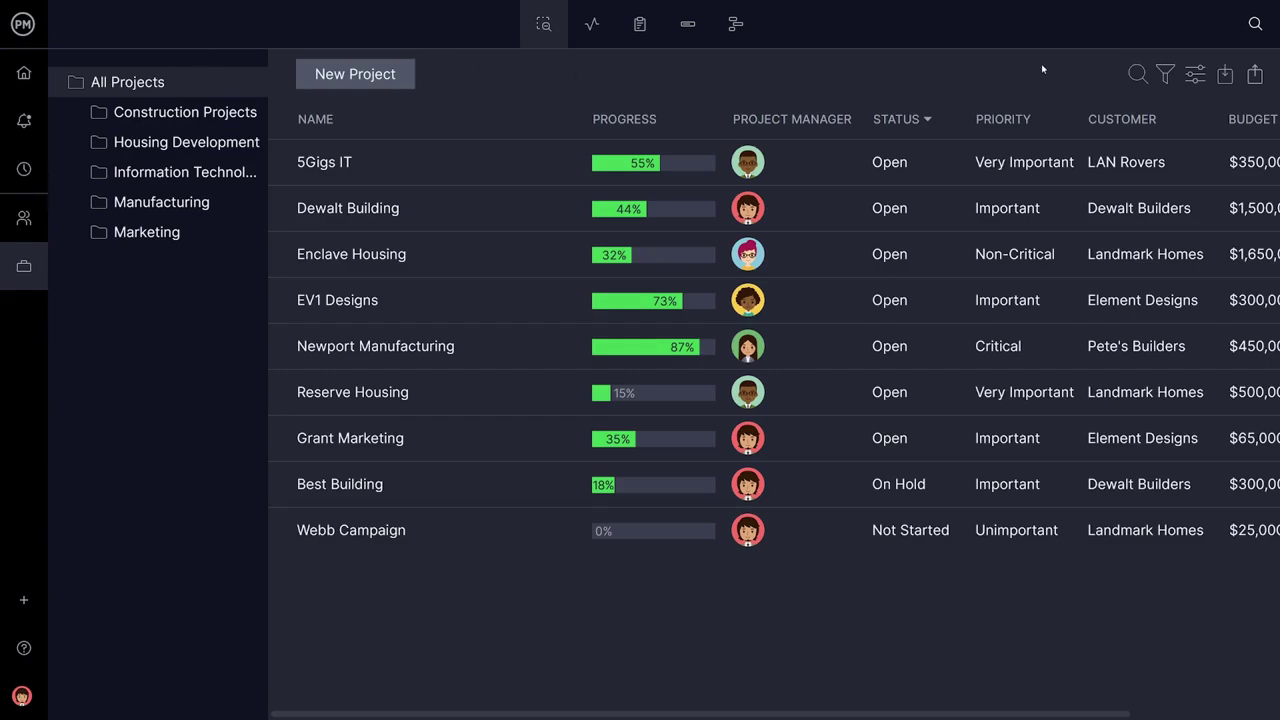
Add the Cost/Budget column to the project list and scroll across to see it
left_click(1195, 74)
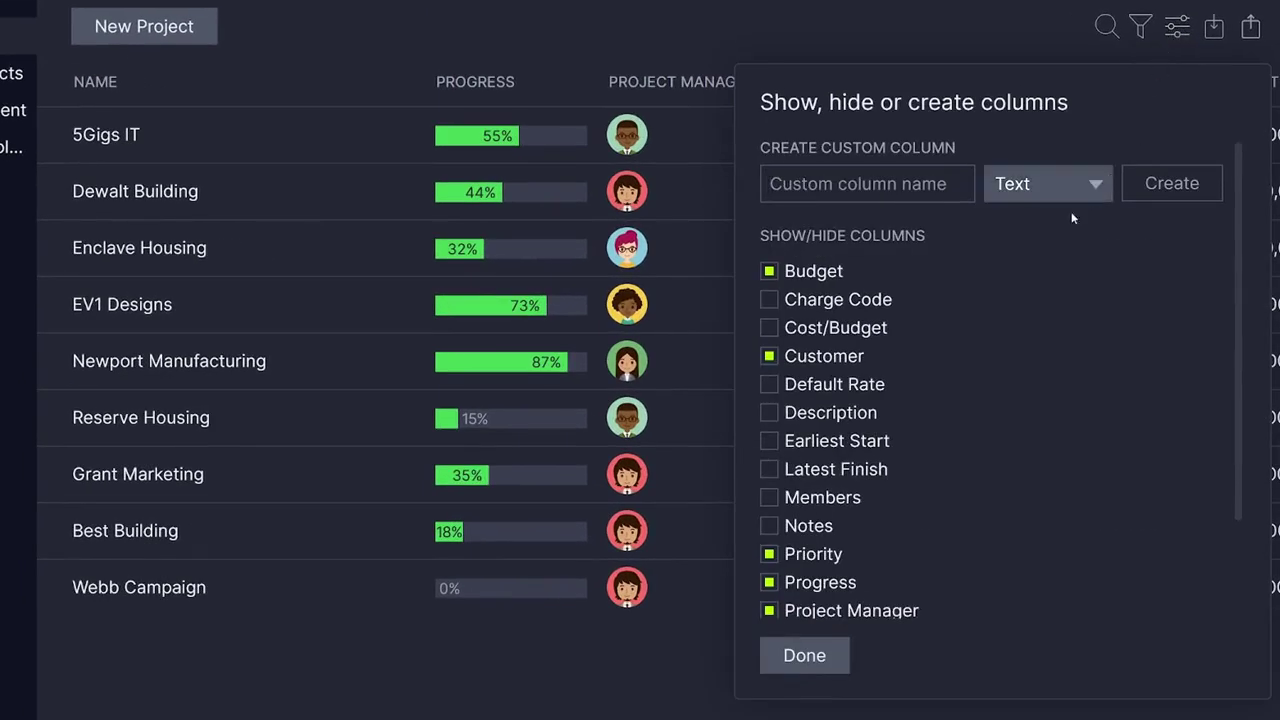
left_click(870, 328)
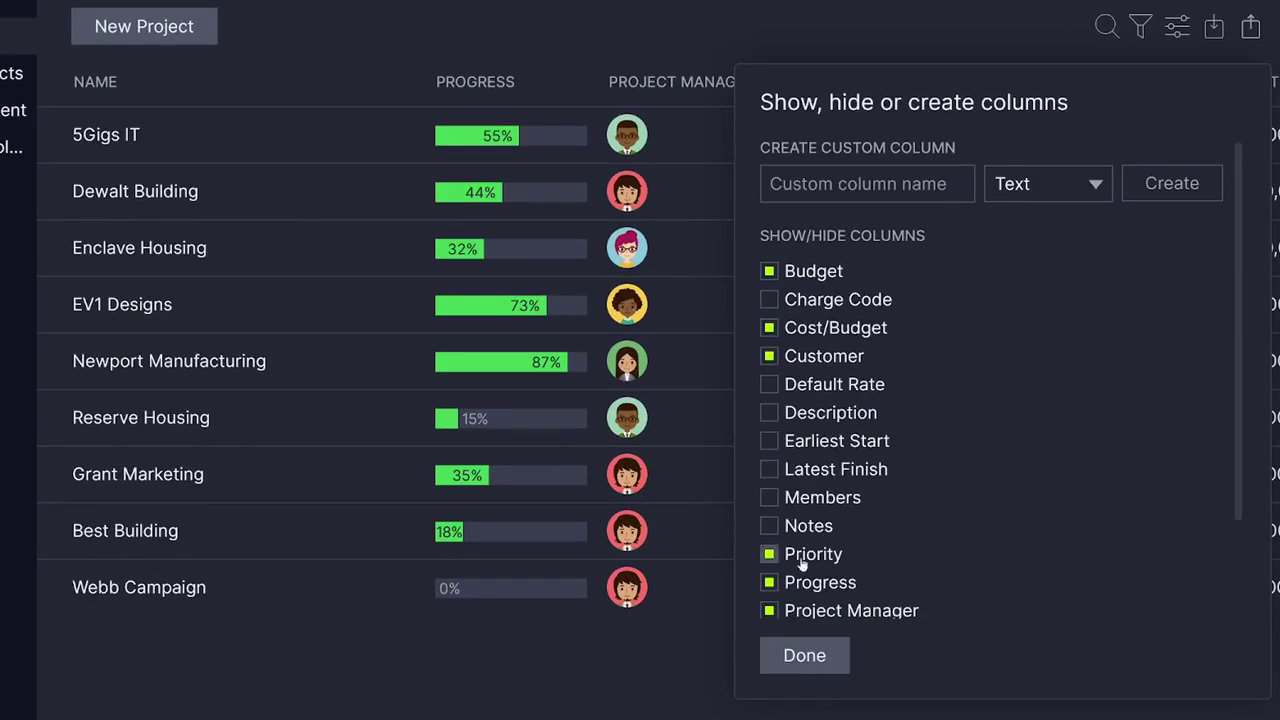
left_click(804, 656)
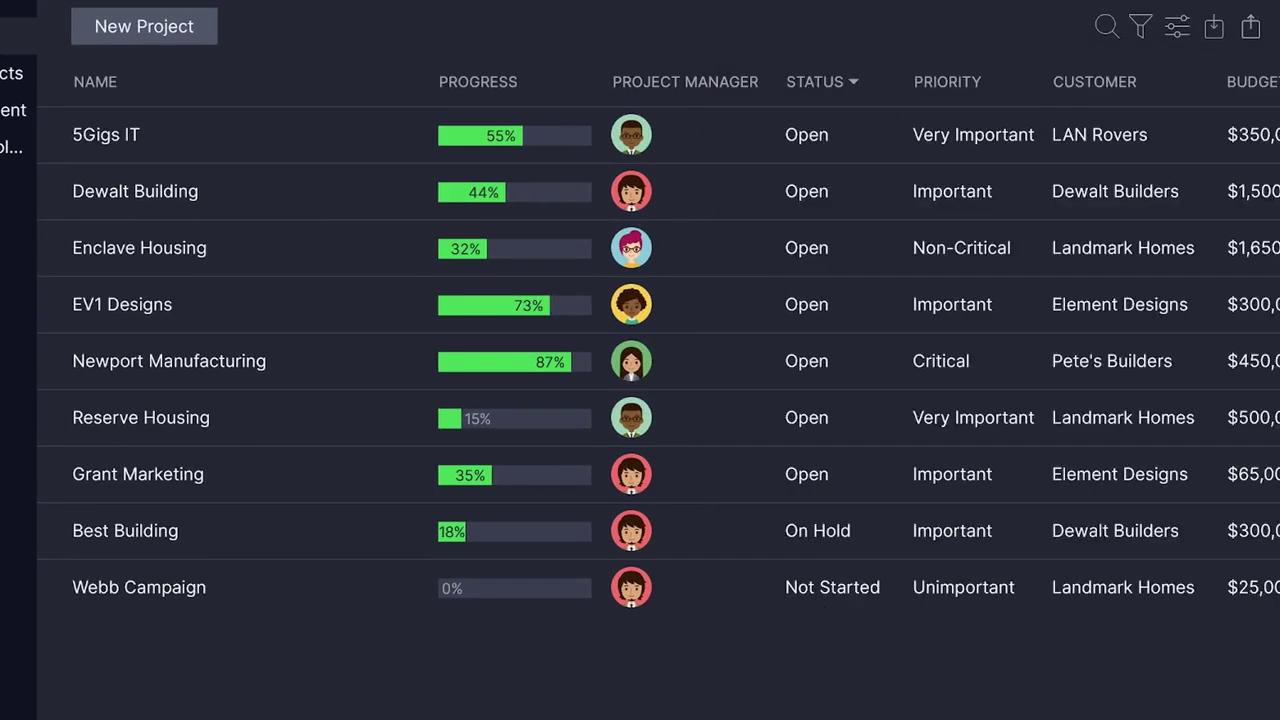
scroll(660, 343, "right", 2)
scroll(660, 343, "right", 2)
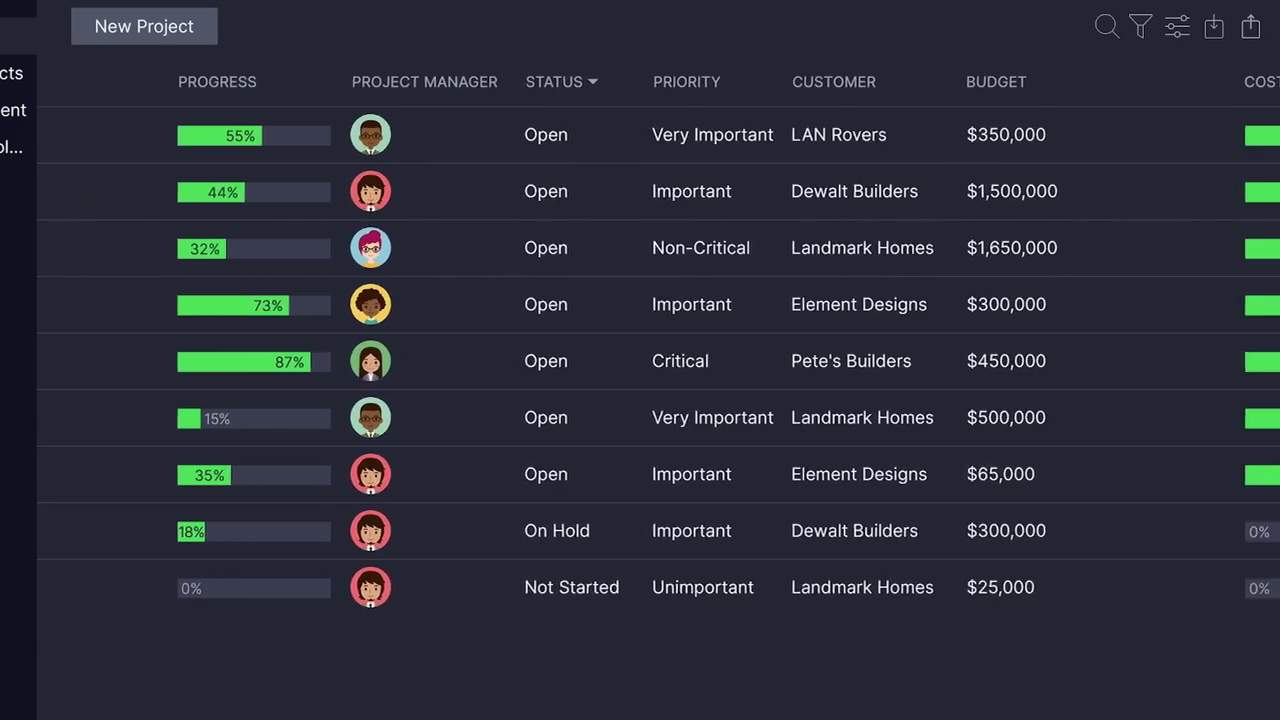
scroll(660, 343, "right", 2)
scroll(660, 343, "right", 1)
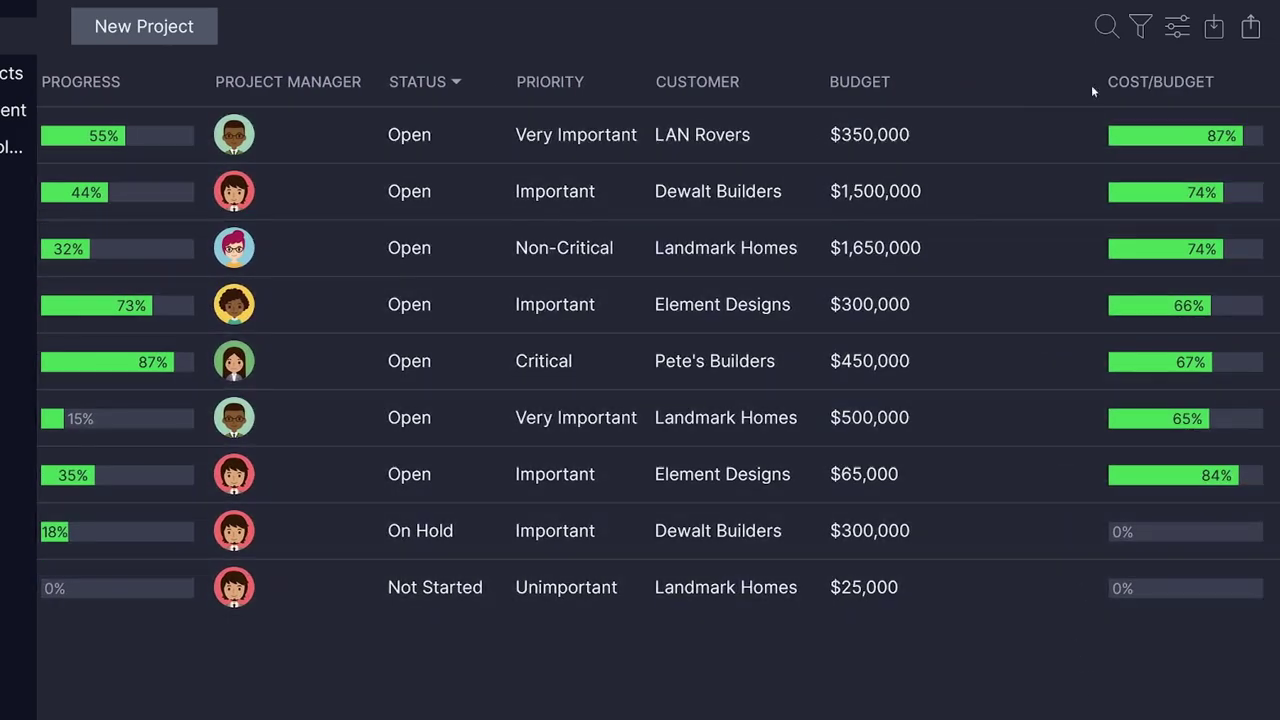
Filter the portfolio by priority to Critical and Very Important projects
left_click(1141, 34)
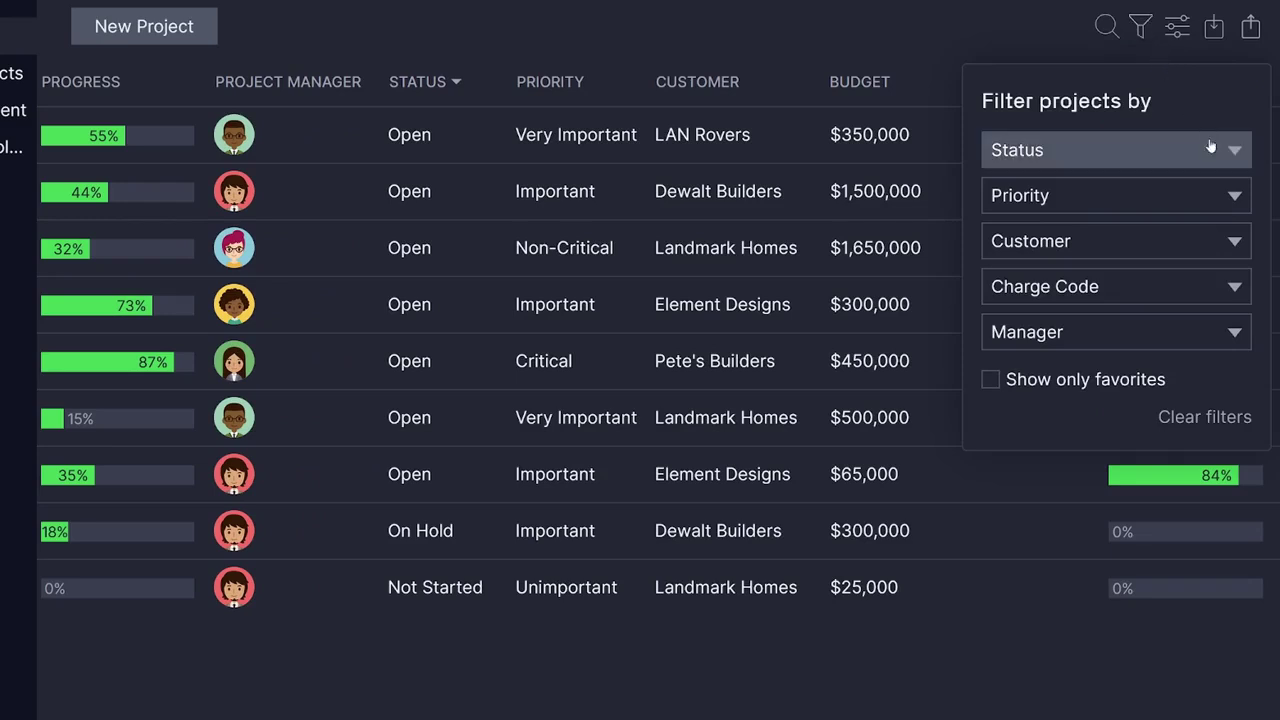
left_click(1100, 196)
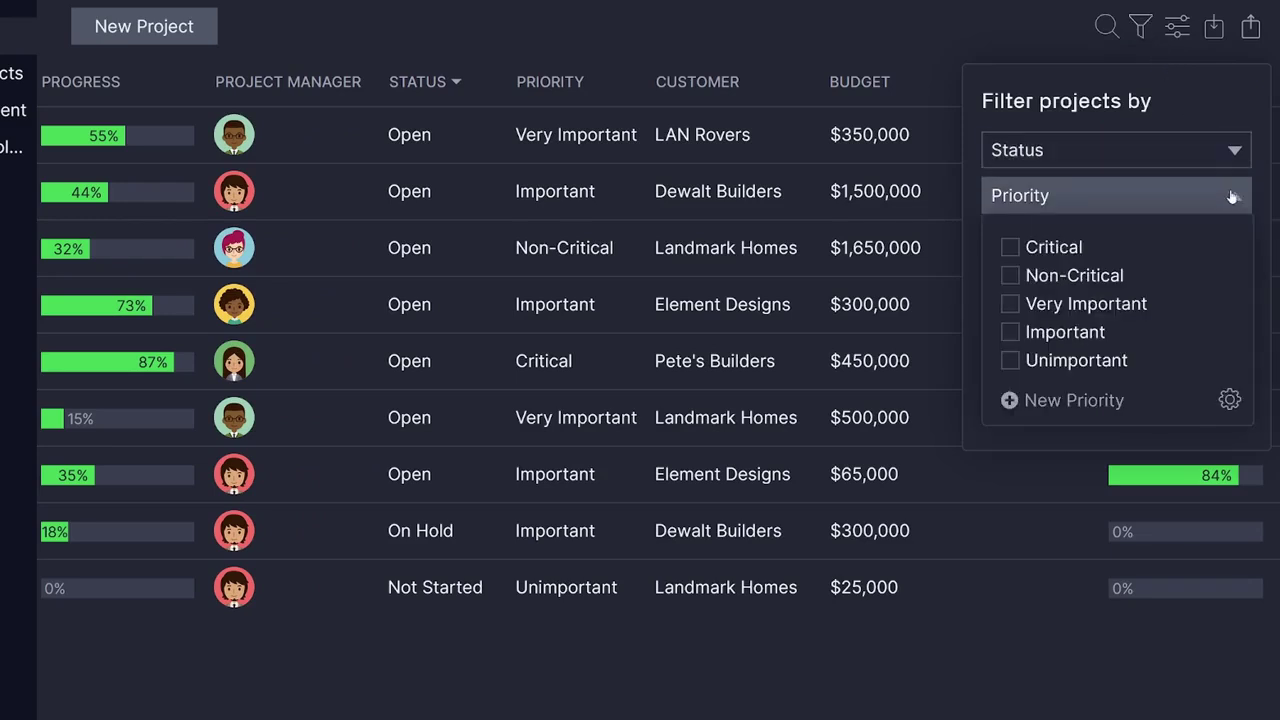
left_click(1061, 248)
left_click(1060, 305)
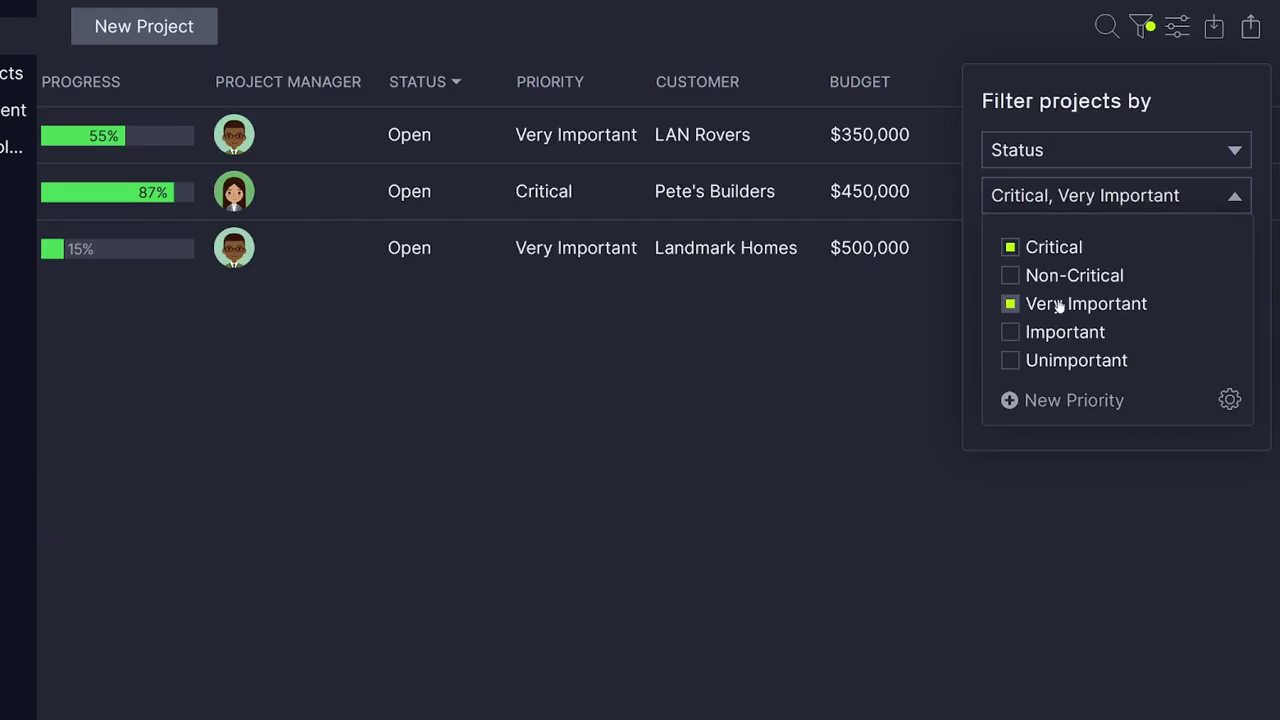
left_click(1047, 333)
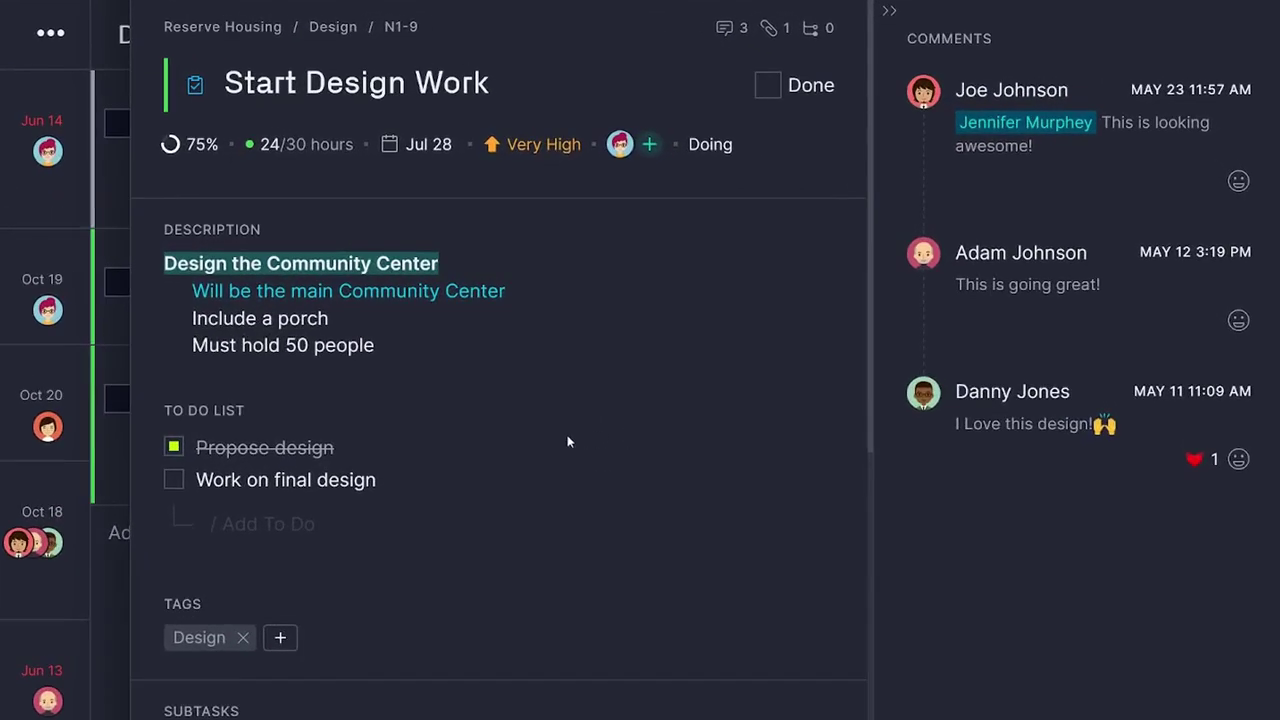
Check the final design to-do, mark Start Design Work done, and post 'We are all set team!' plus a clap
left_click(174, 480)
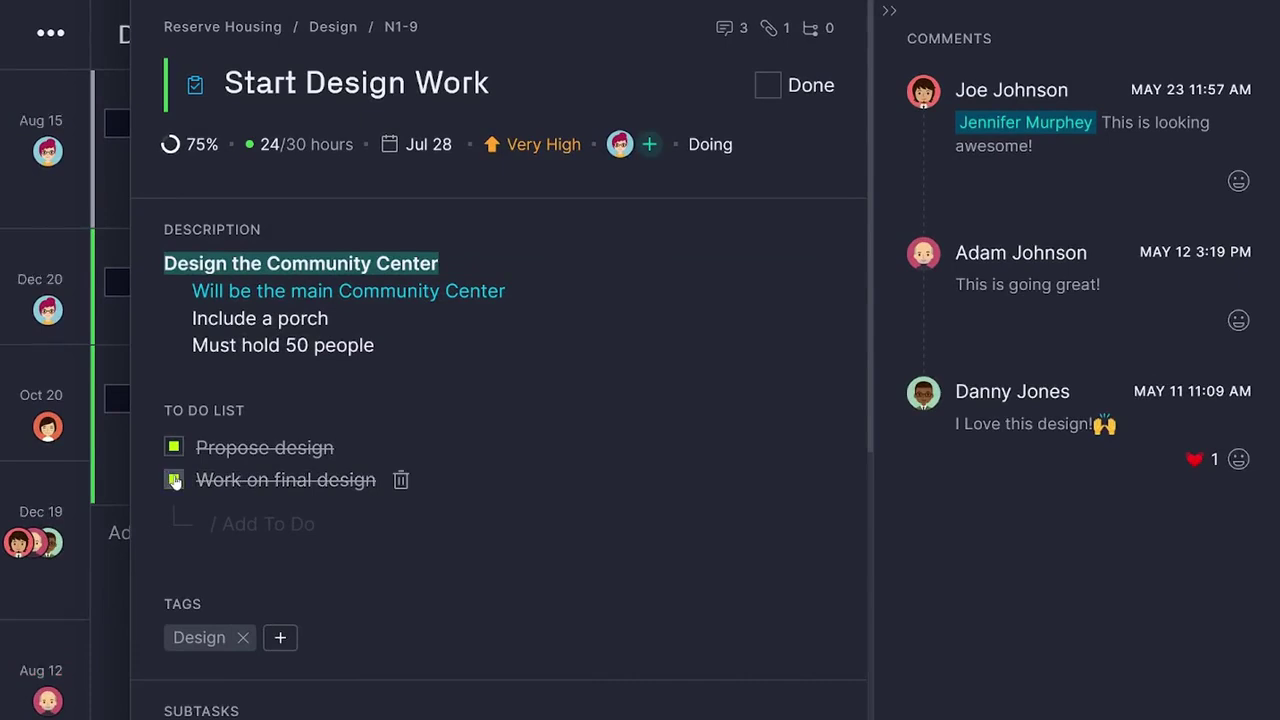
left_click(768, 86)
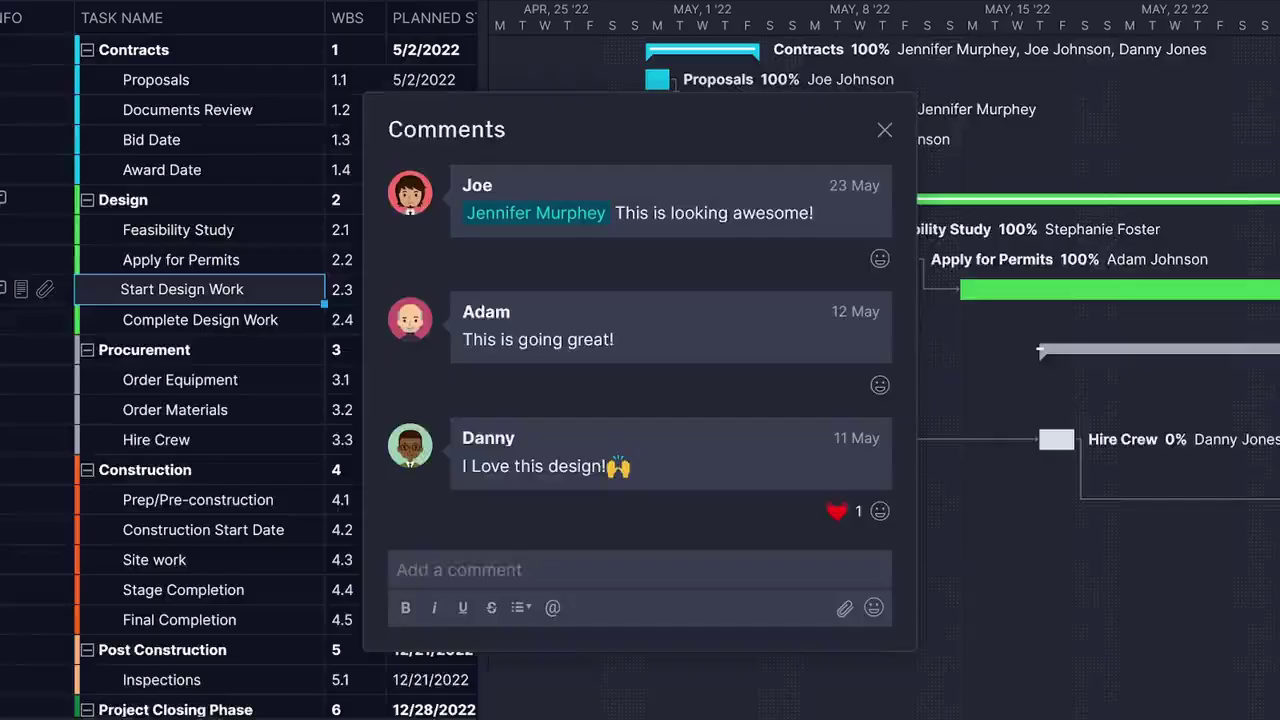
type("We are all se")
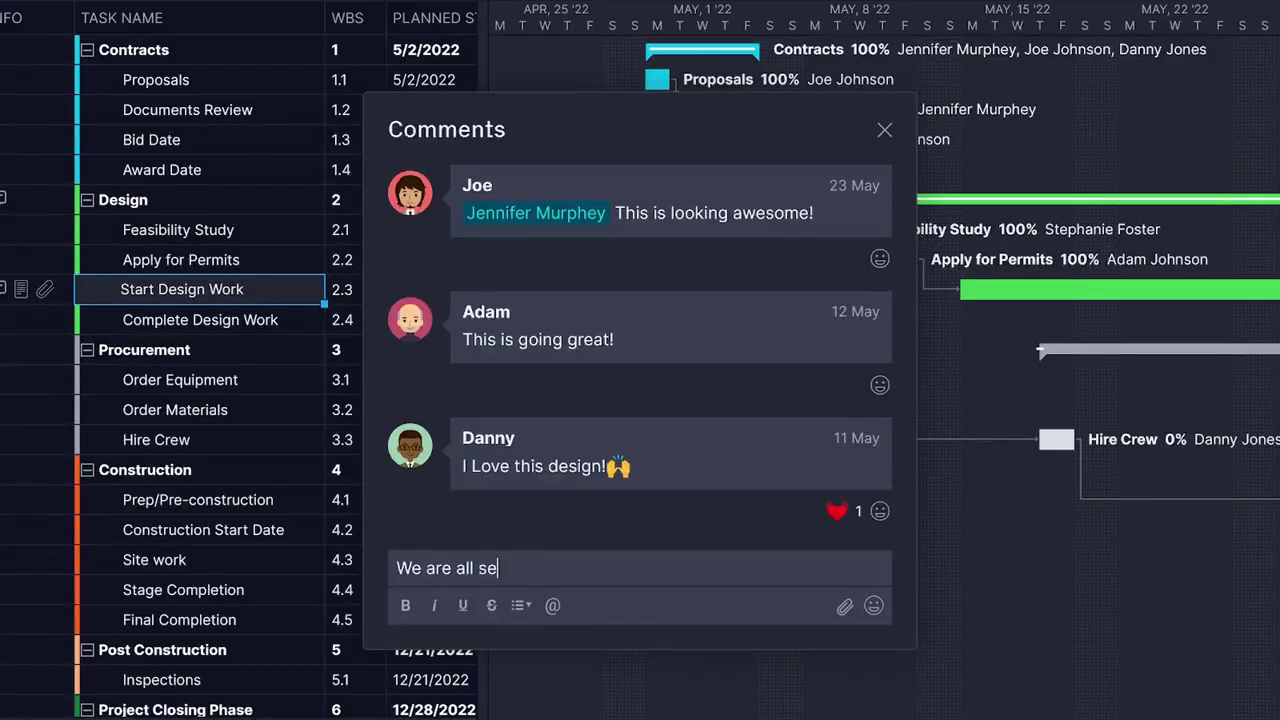
type("t team!")
key("Return")
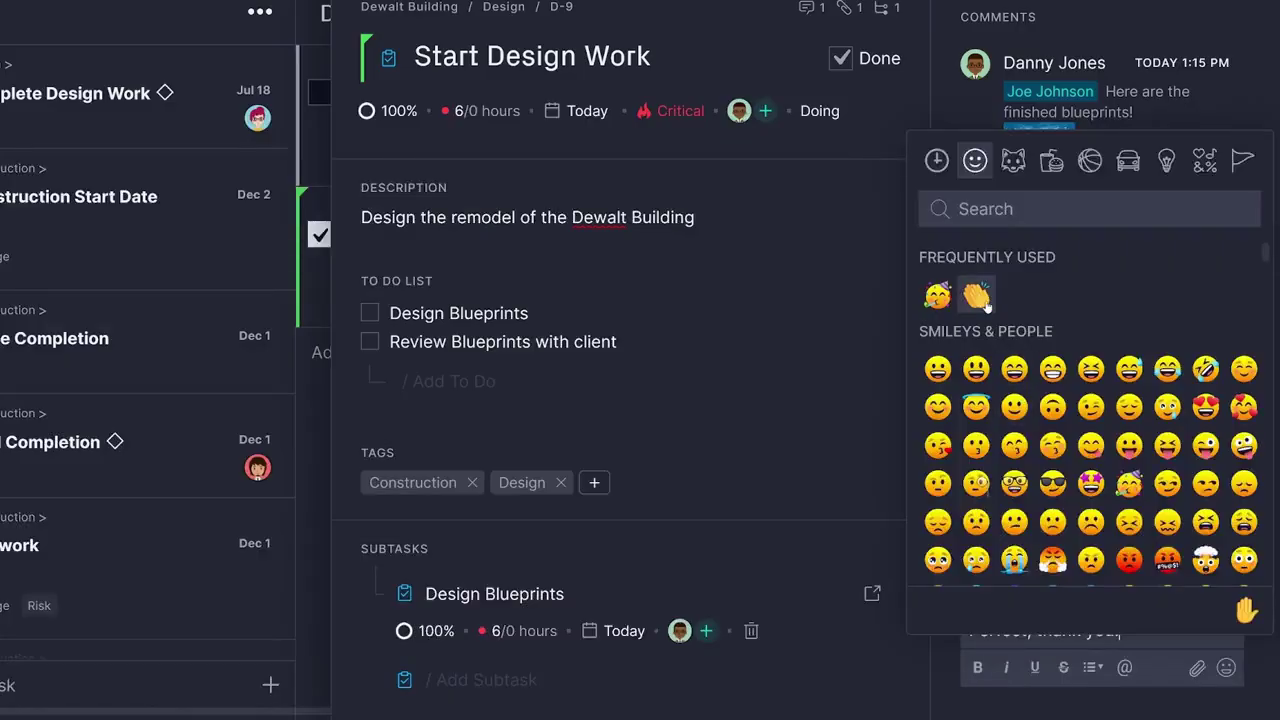
left_click(976, 294)
key("Return")
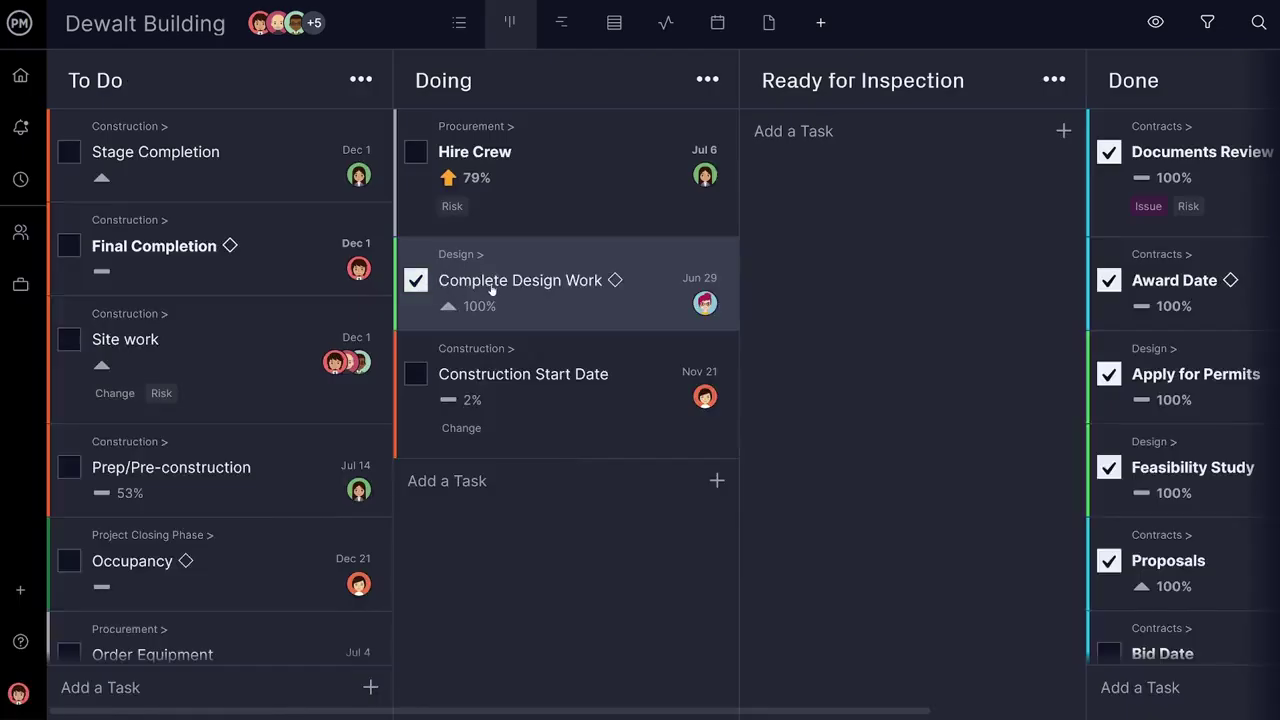
Move Complete Design Work to Ready for Inspection and Order Materials to the 20th
left_click_drag(491, 289, 820, 250)
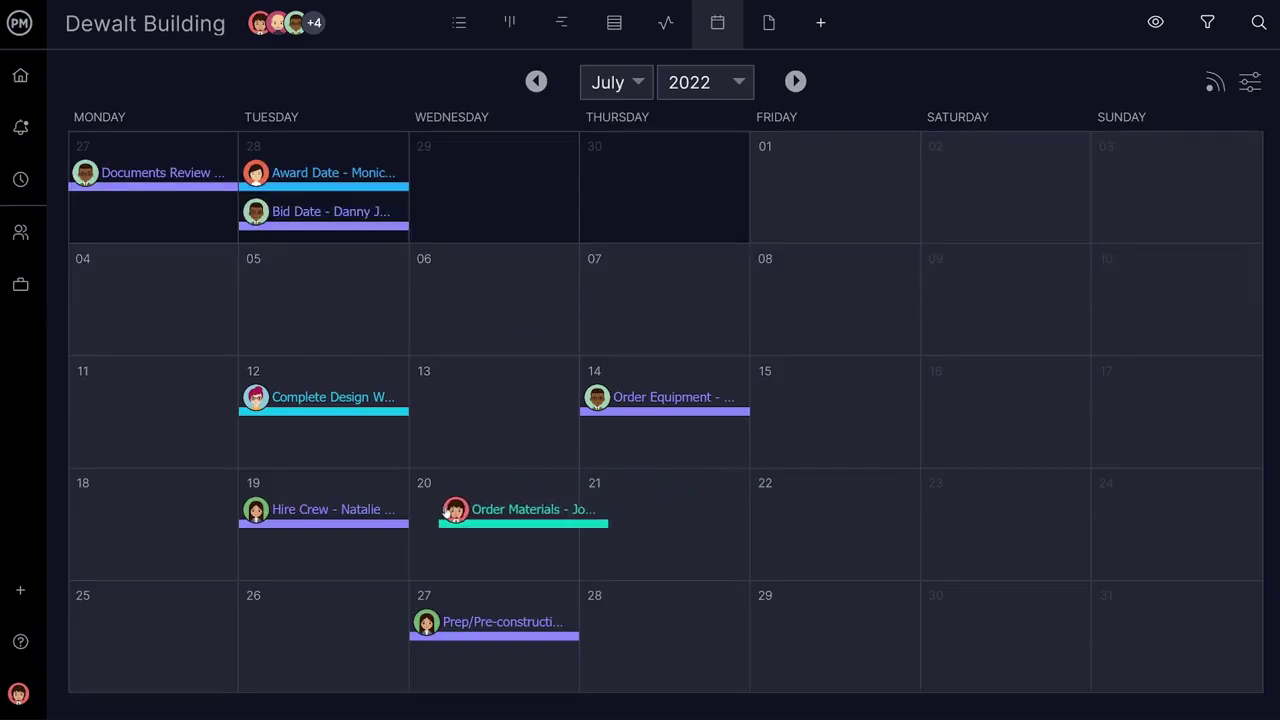
left_click_drag(447, 512, 440, 512)
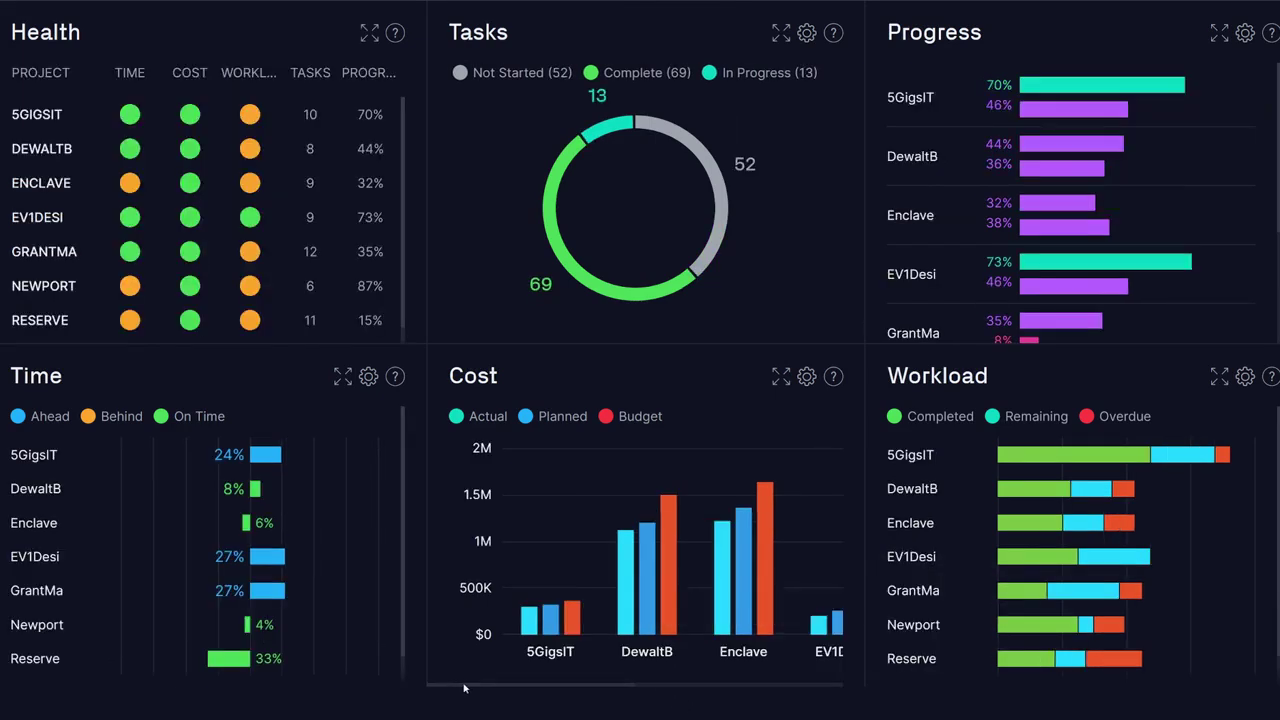
Scroll through the Cost chart and review the Workload chart enlarged
left_click_drag(464, 687, 684, 693)
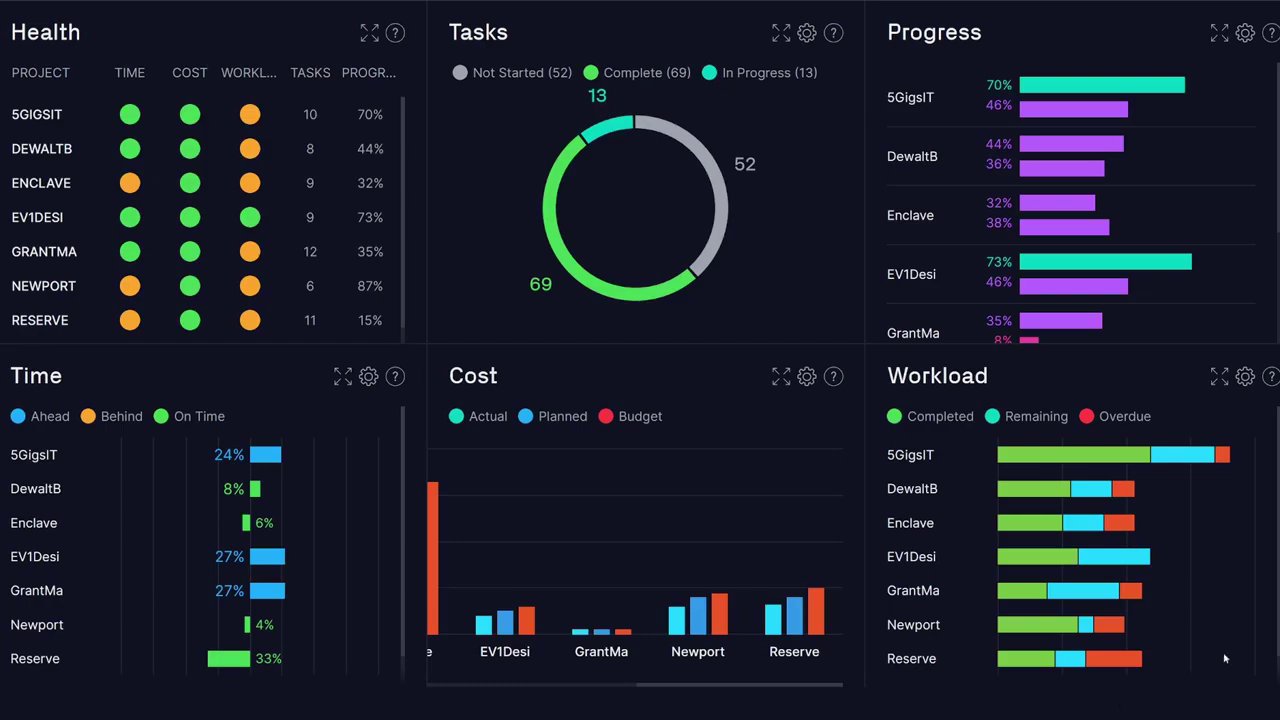
left_click(1219, 378)
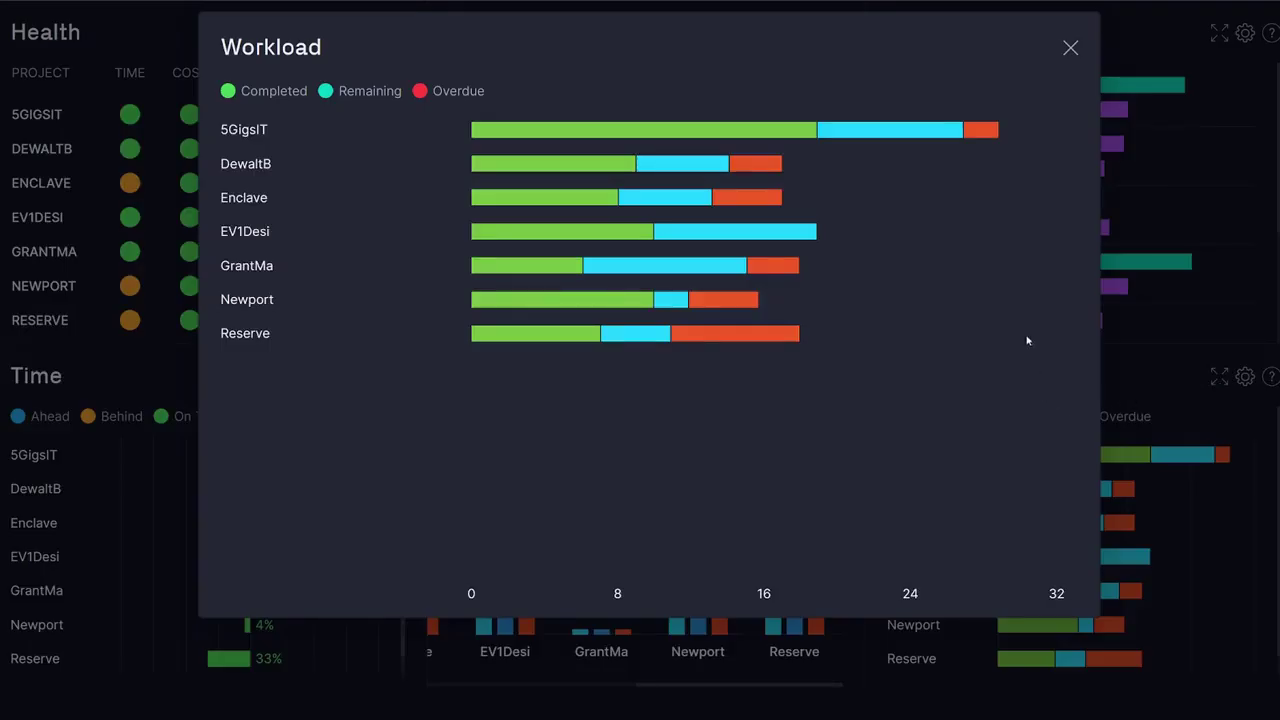
left_click(1069, 51)
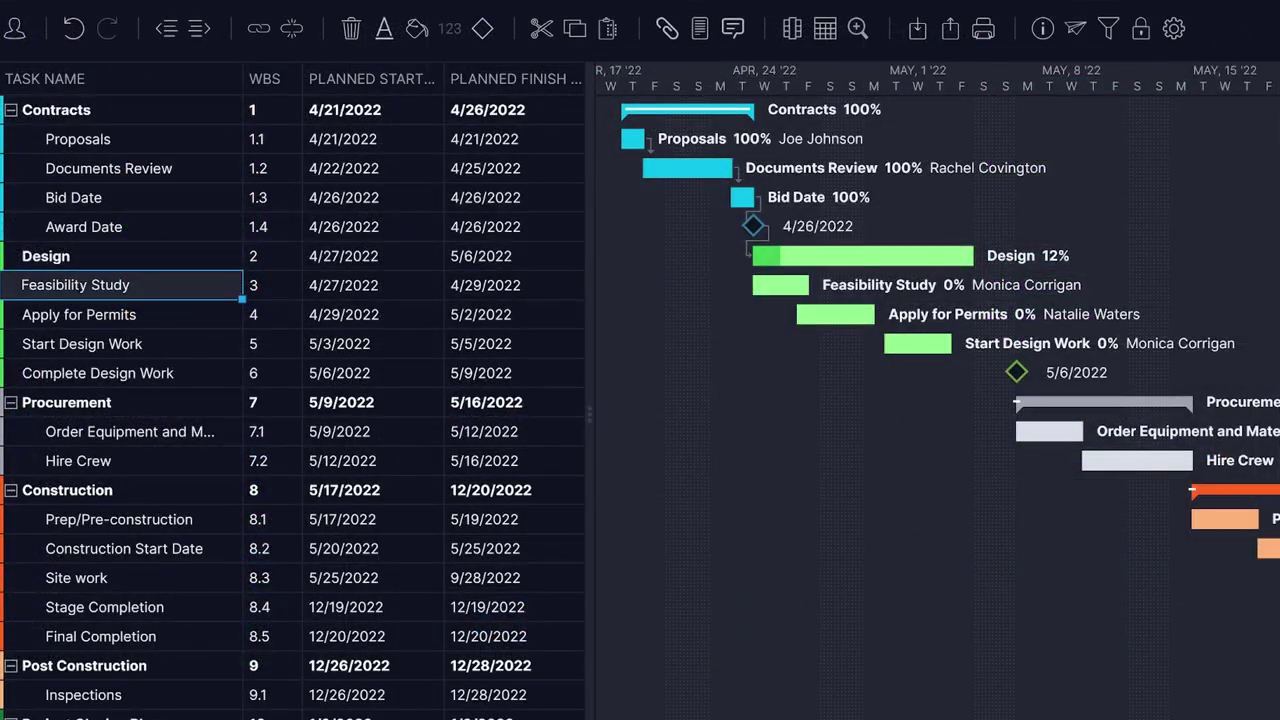
Indent the four design tasks under Design and chain Feasibility Study, Apply for Permits and Start Design Work
key("shift+Down")
key("shift+Down")
key("shift+Down")
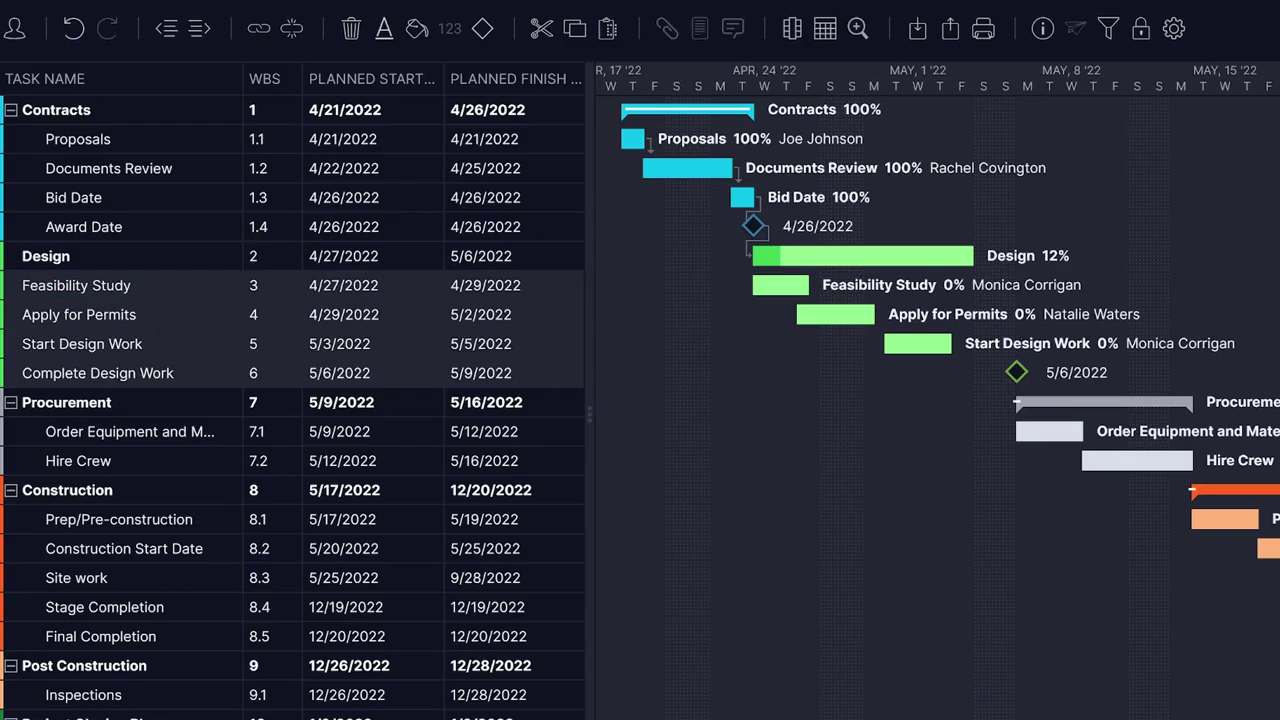
left_click(199, 28)
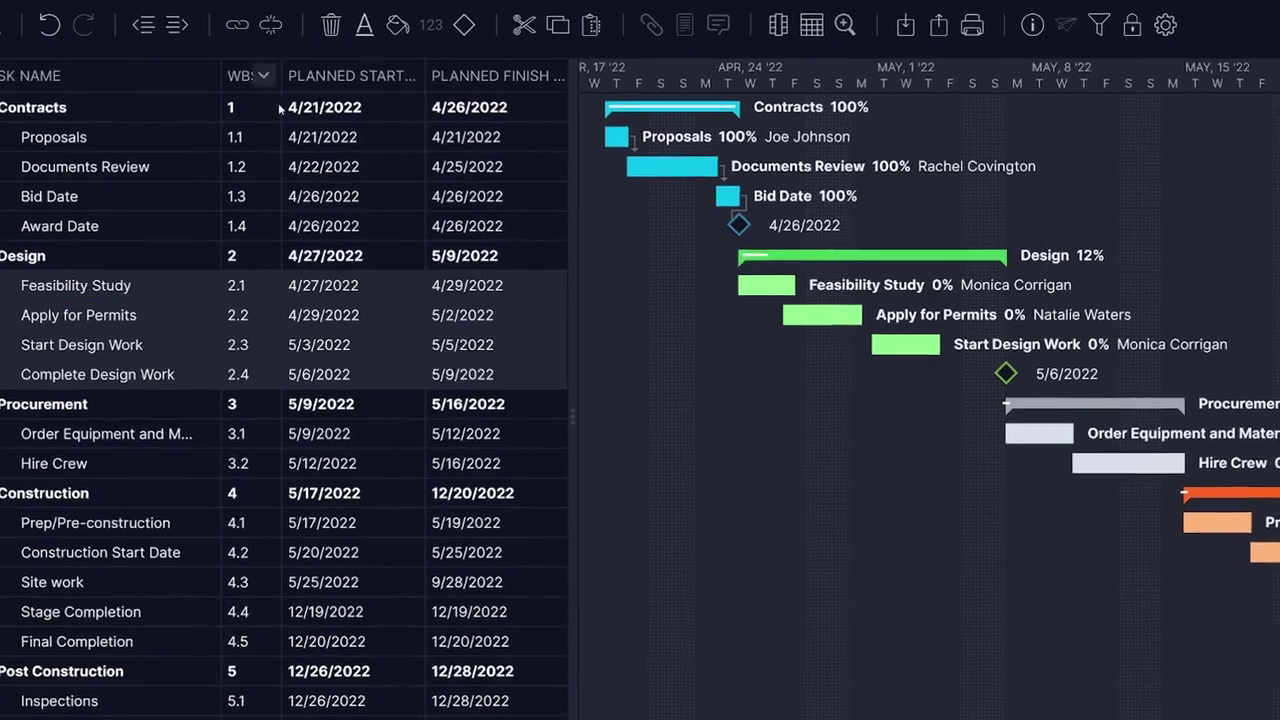
left_click_drag(746, 292, 783, 347)
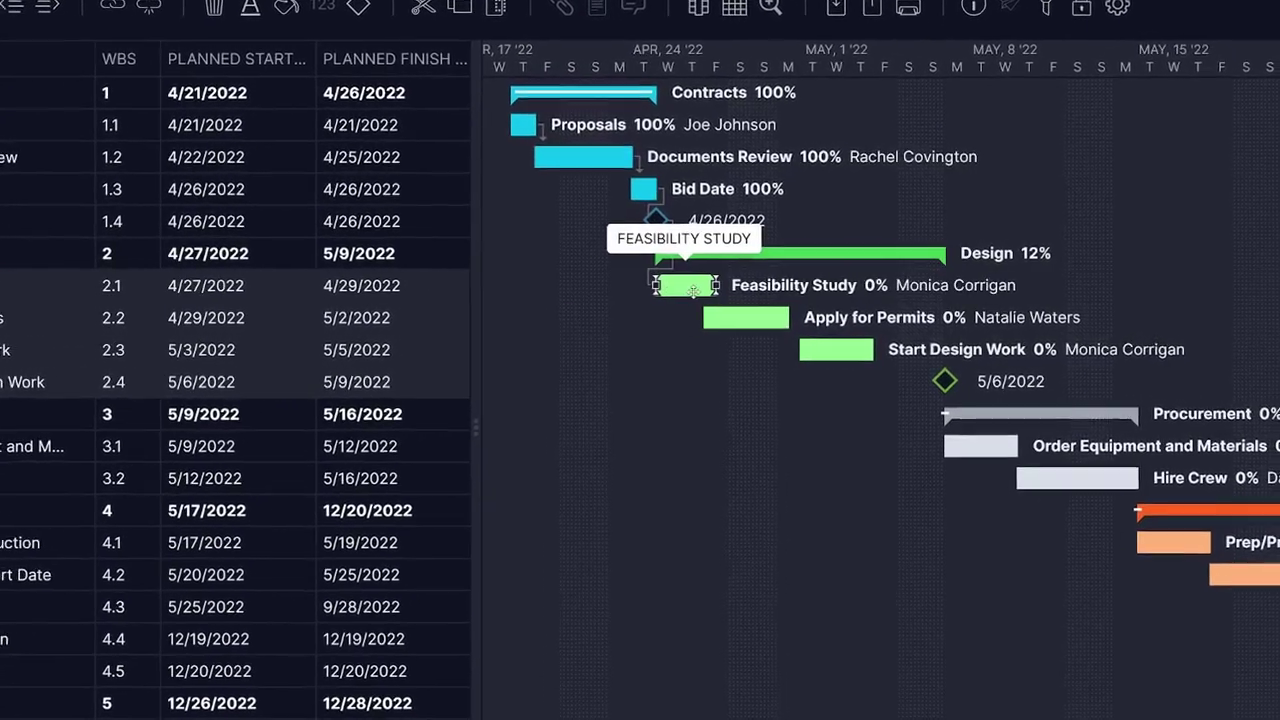
mouse_move(705, 352)
left_mouse_down()
mouse_move(720, 318)
mouse_move(753, 358)
mouse_move(868, 390)
left_mouse_up()
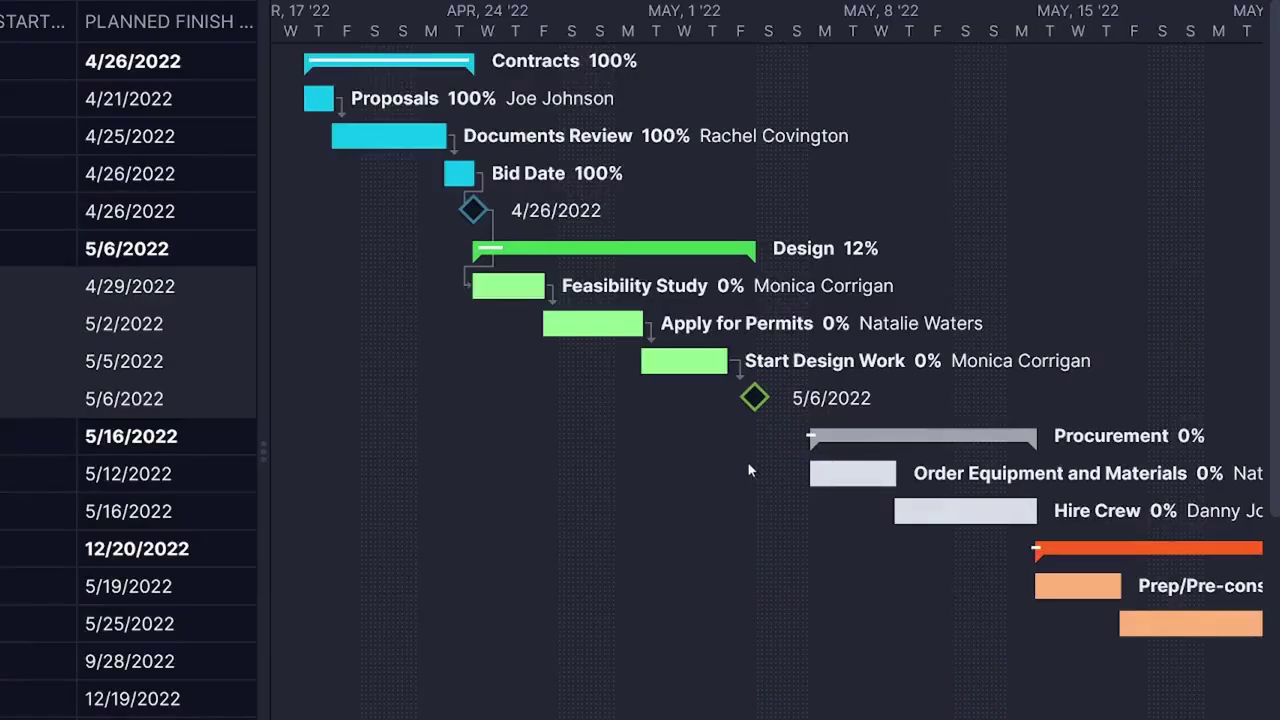
Link the 5/6/2022 milestone to Order Equipment and extend it to end 5/16/2022
left_click_drag(750, 402, 760, 467)
left_click_drag(815, 498, 815, 473)
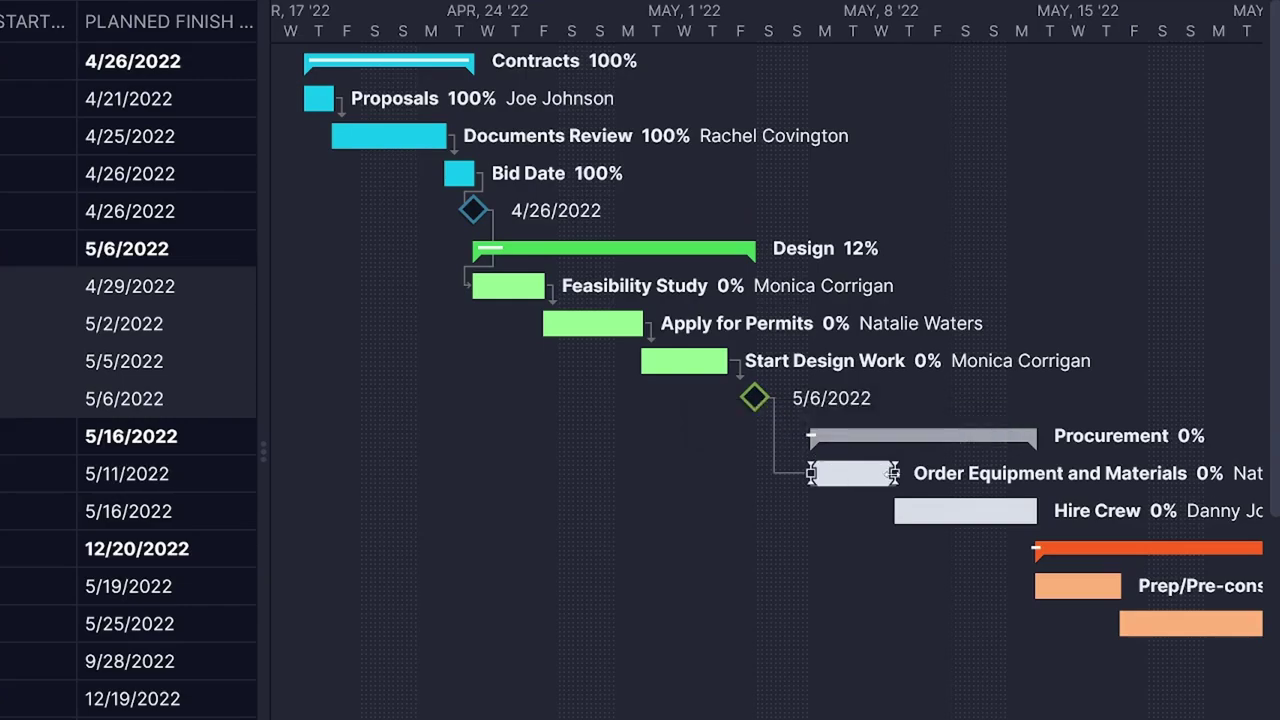
left_click_drag(893, 473, 1033, 473)
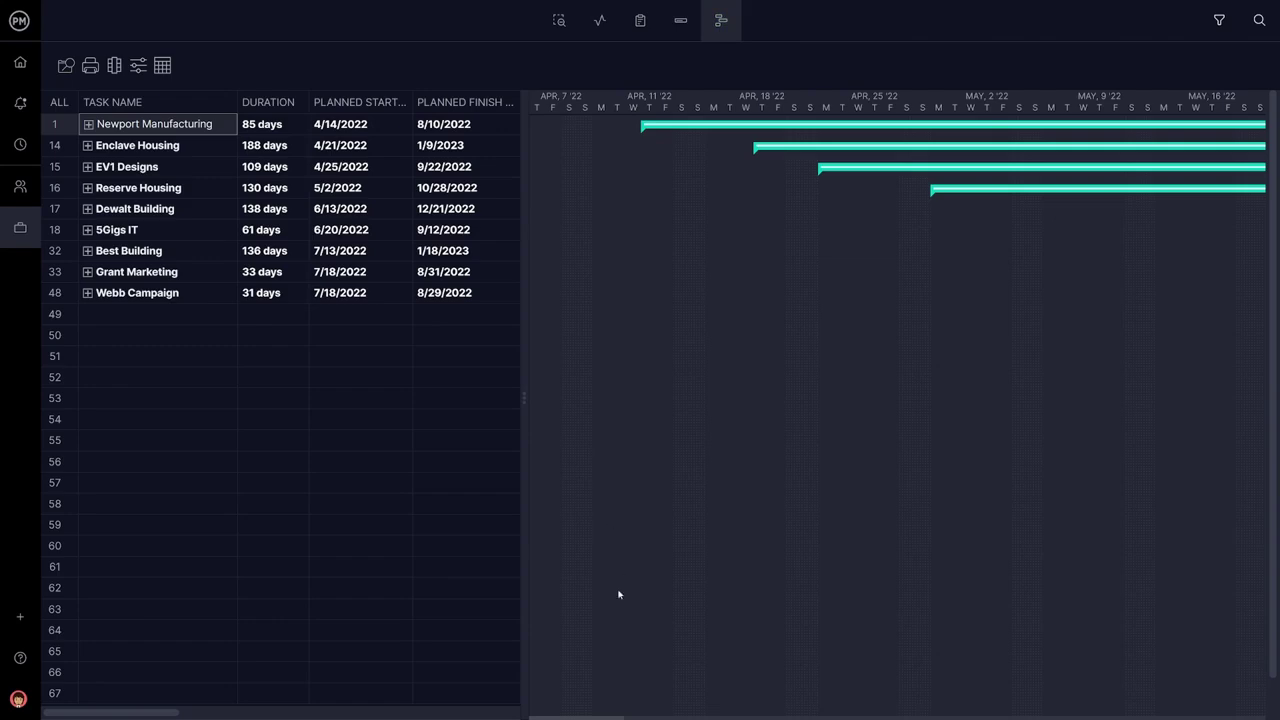
Expand 5Gigs IT's Development phase and link Integrate System Modules to Perform Initial Testing
left_click_drag(576, 717, 865, 716)
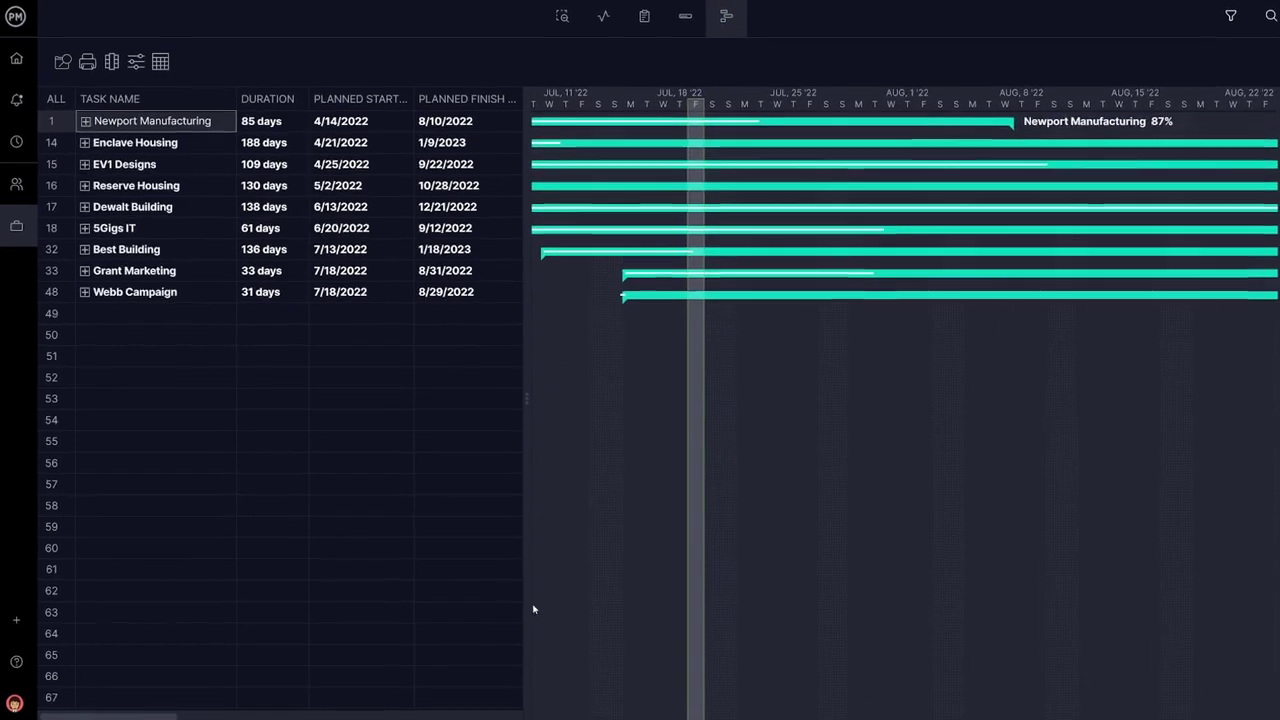
left_click(51, 209)
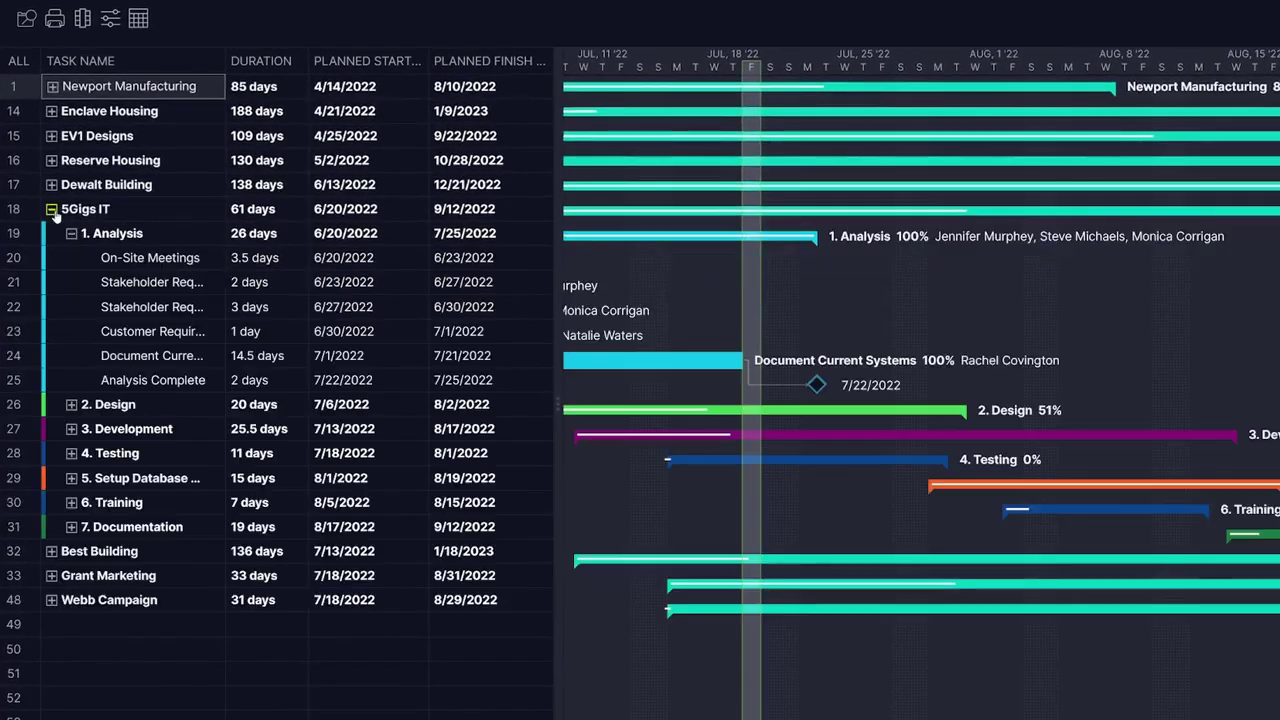
left_click(71, 428)
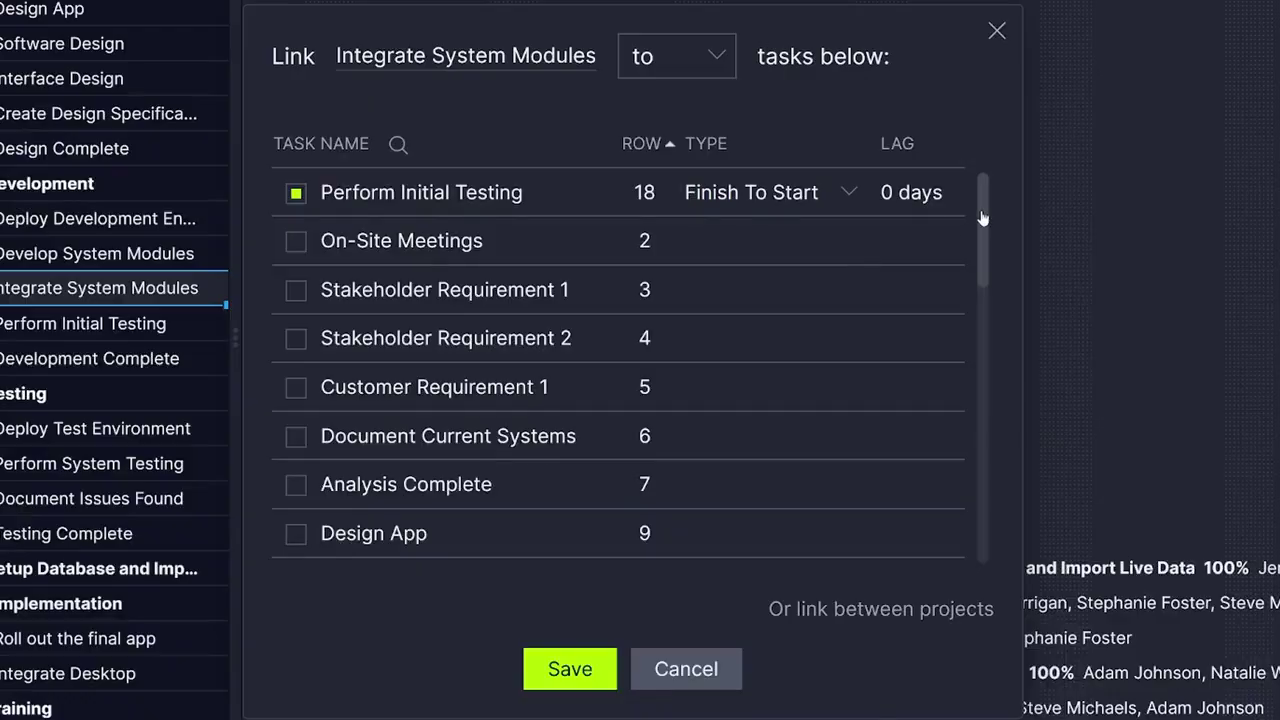
left_click_drag(982, 218, 991, 418)
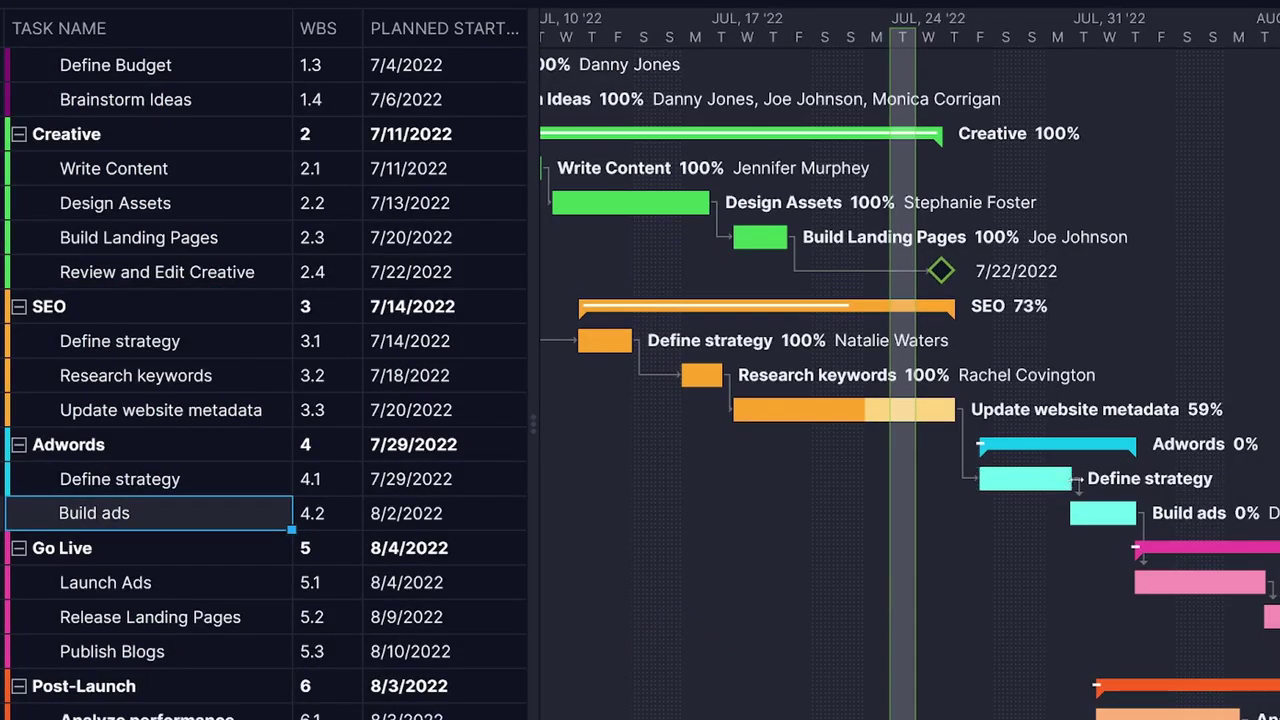
left_click_drag(1070, 480, 1150, 482)
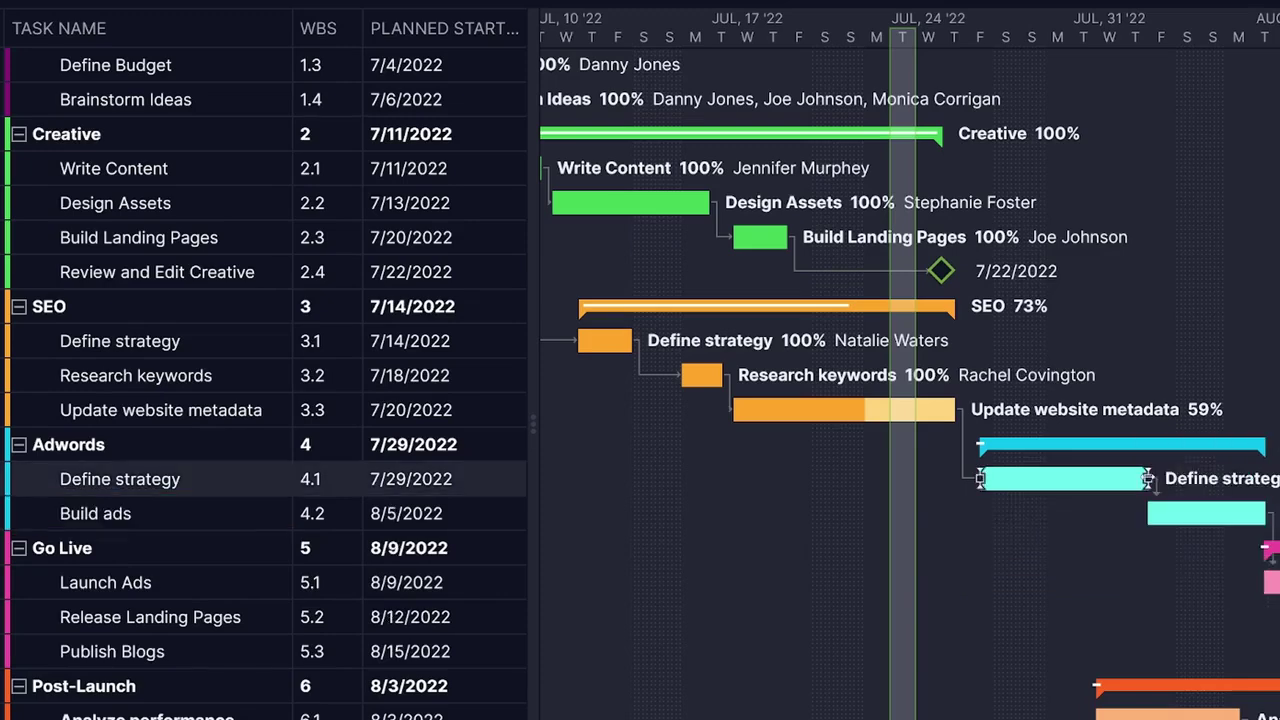
left_click_drag(874, 416, 921, 410)
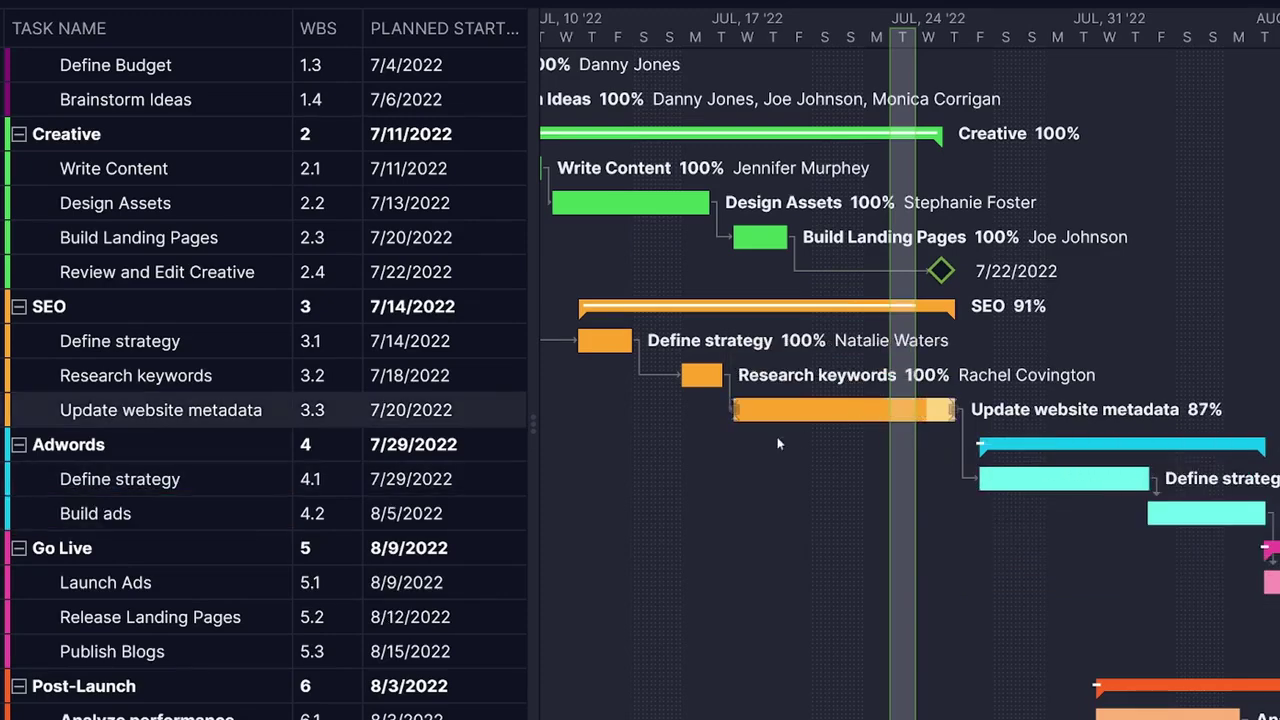
right_click(243, 515)
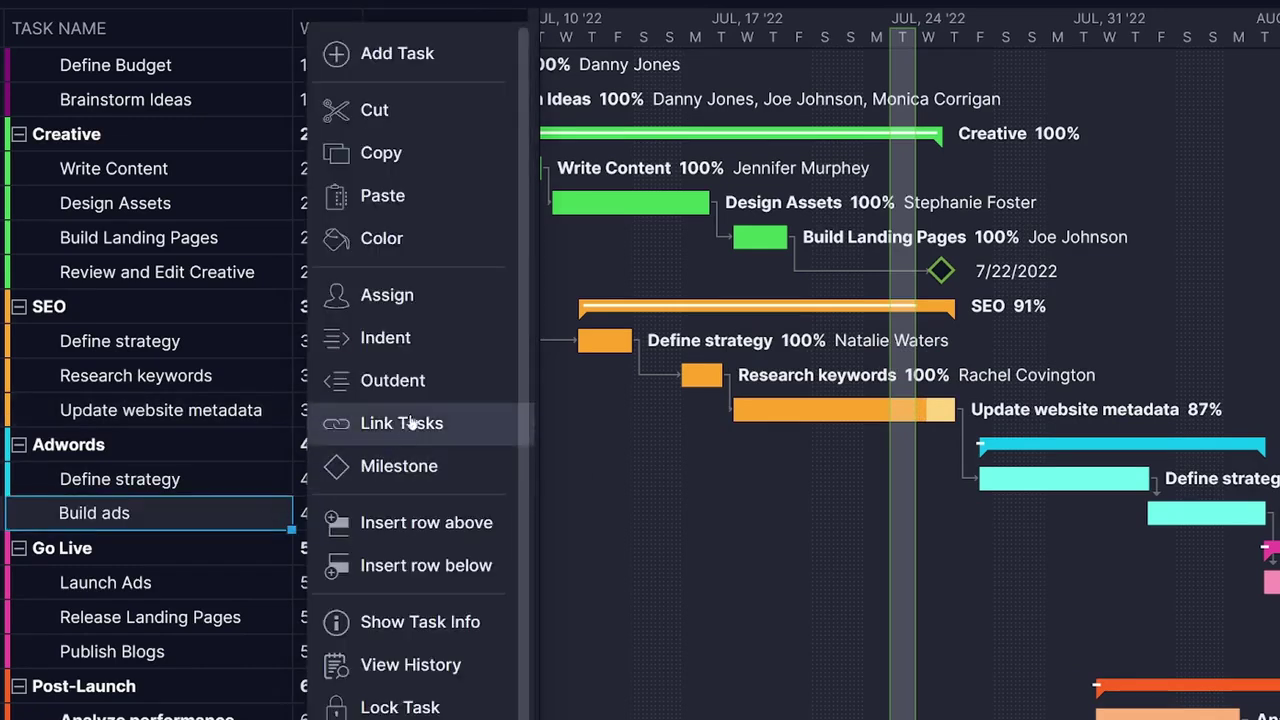
left_click(395, 294)
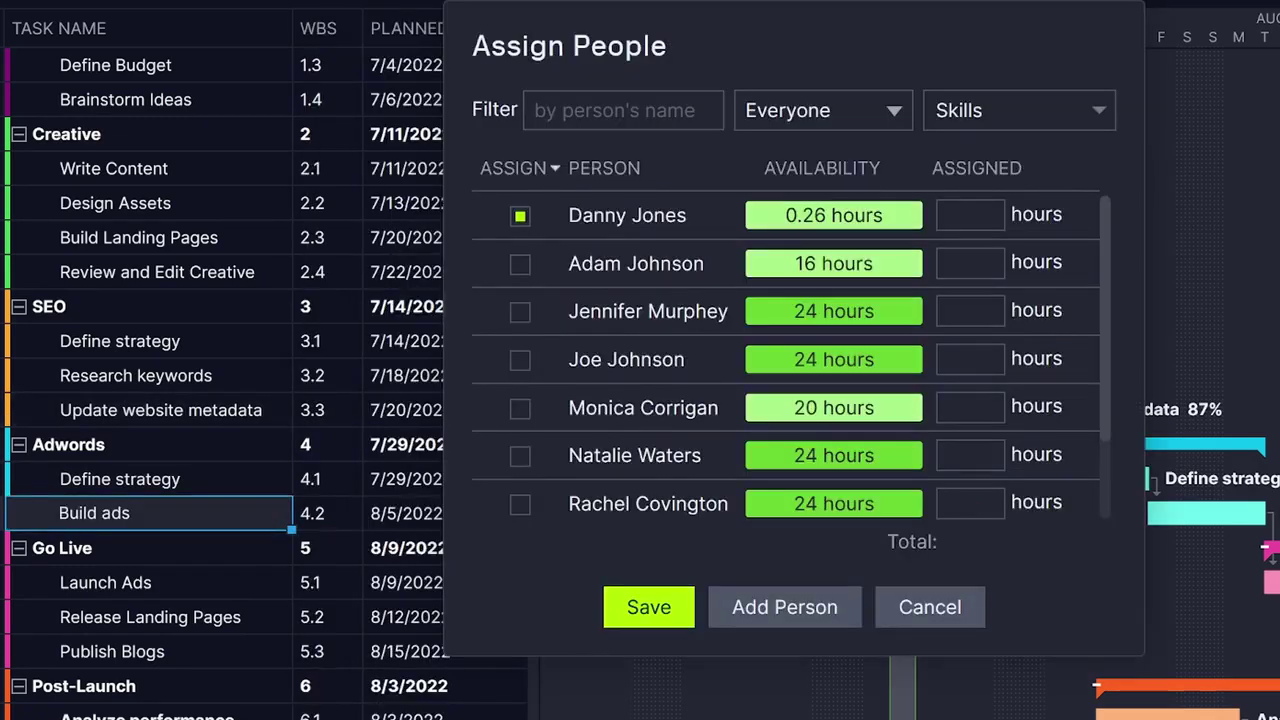
left_click(522, 266)
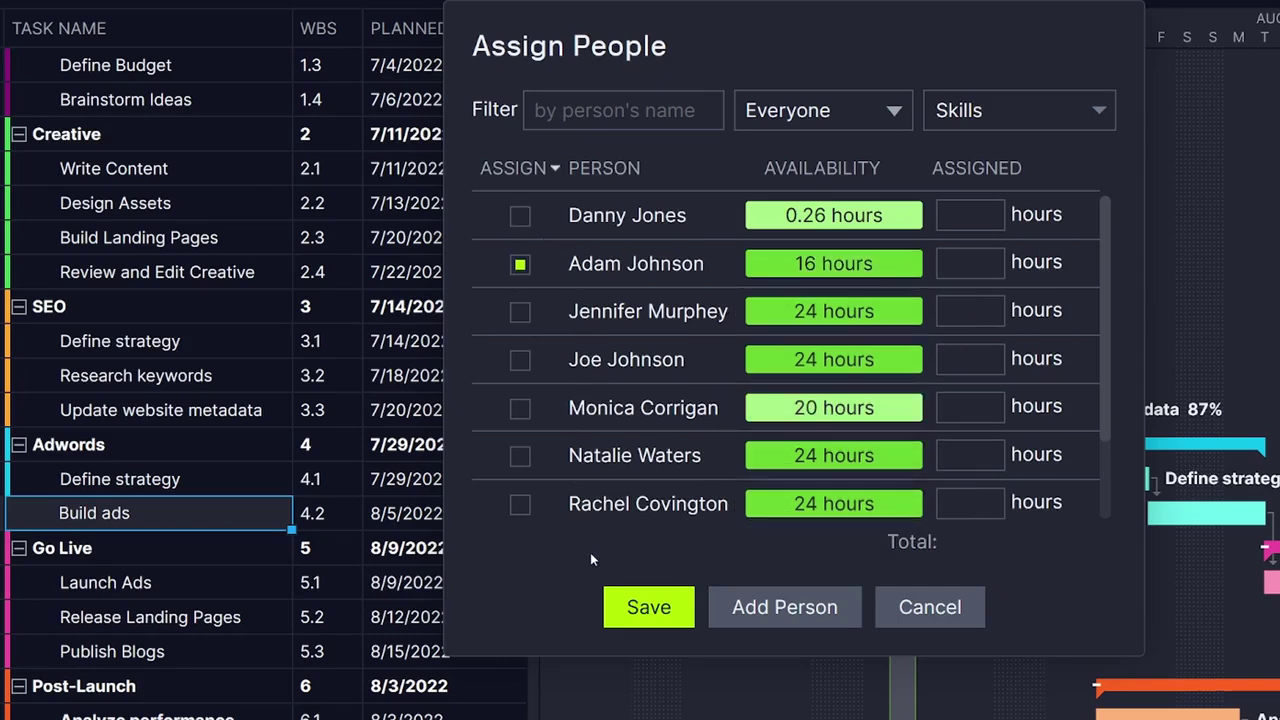
Save the Build ads assignment and filter the workload to Best Building and Dewalt Building
left_click(650, 608)
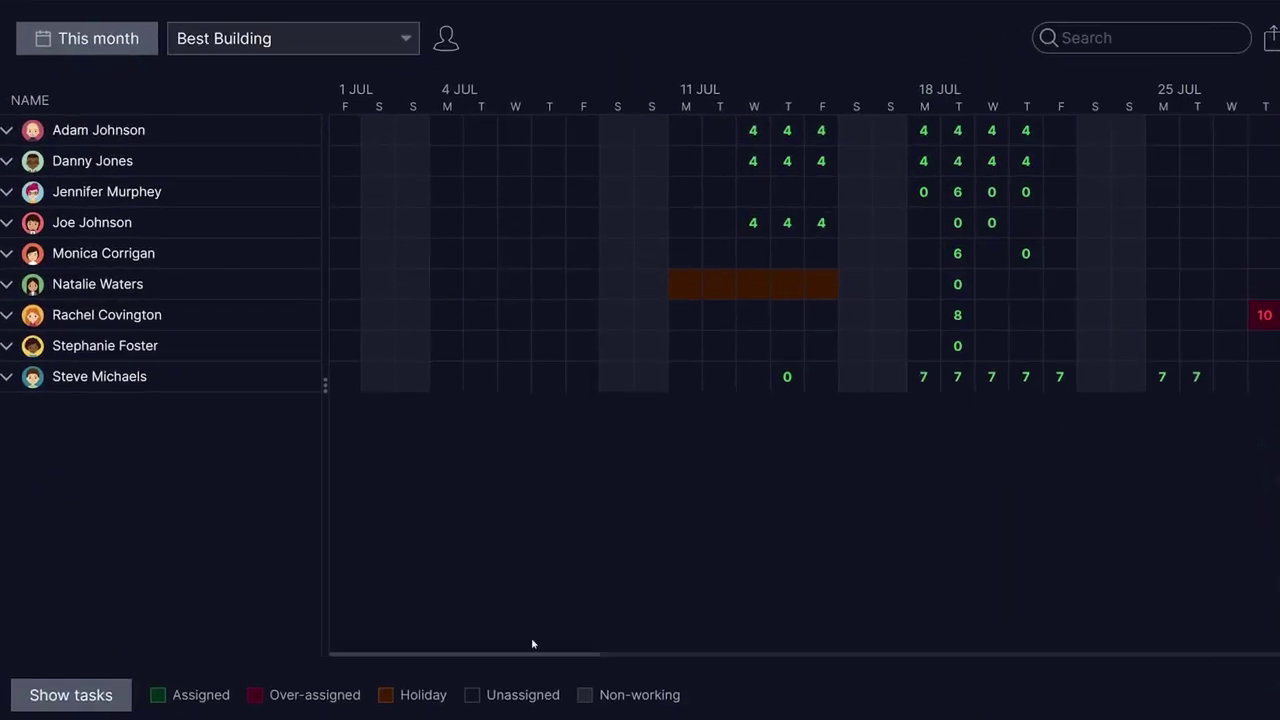
left_click_drag(535, 654, 663, 655)
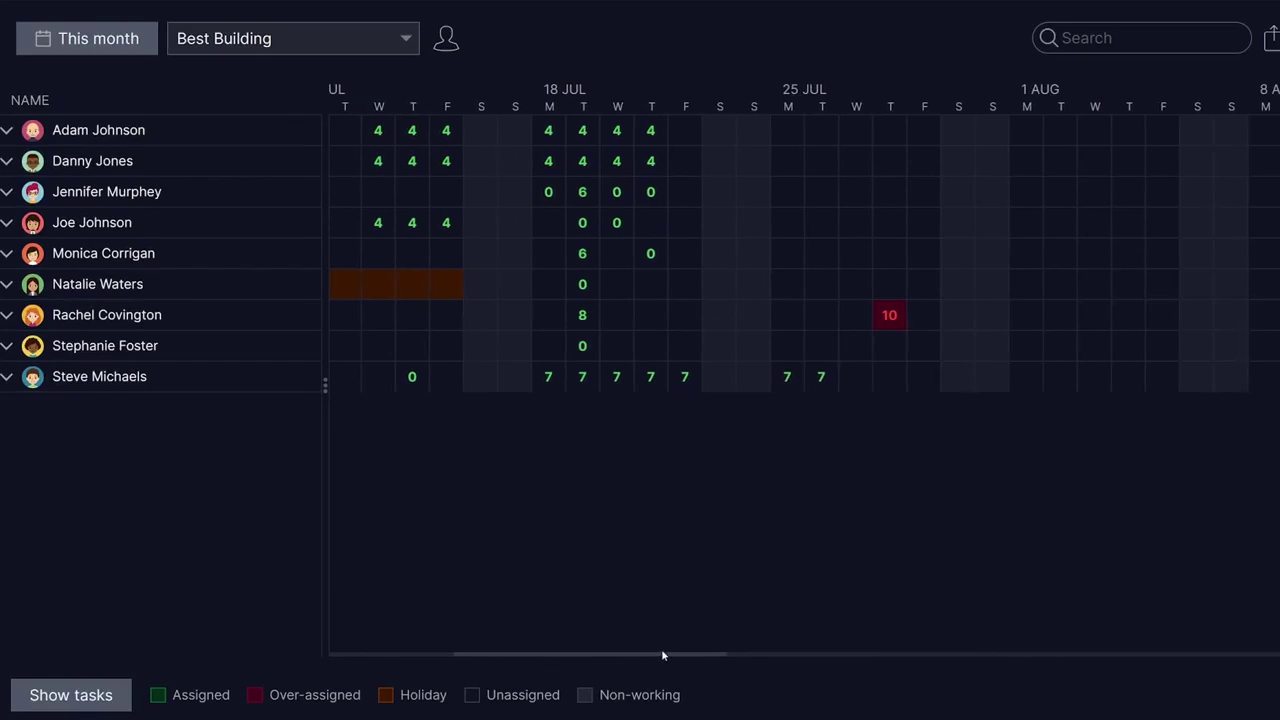
left_click(7, 315)
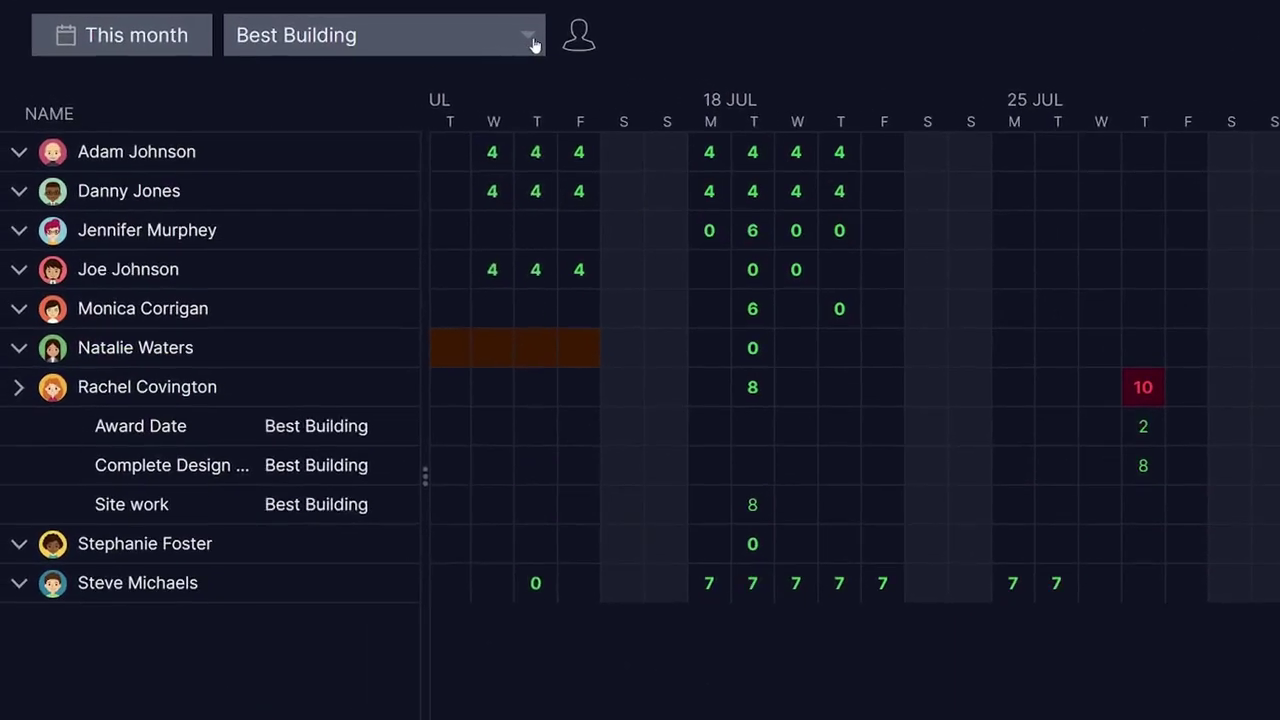
left_click(404, 40)
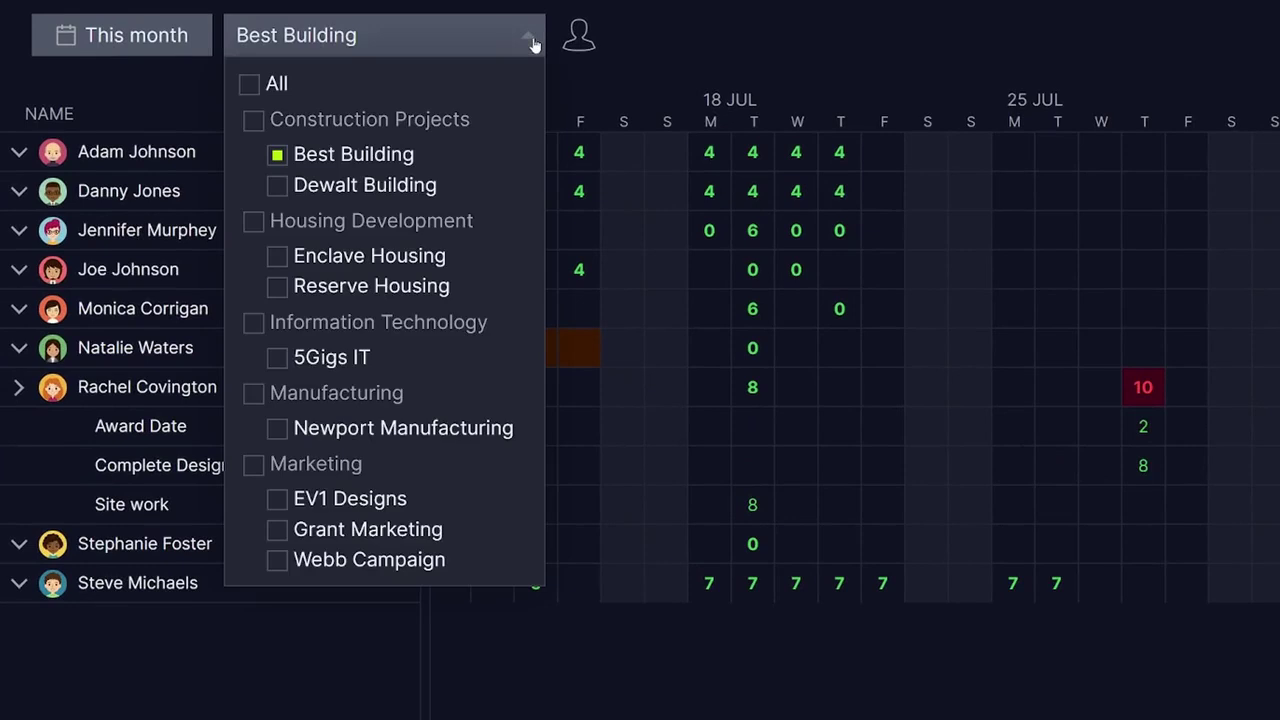
left_click(279, 187)
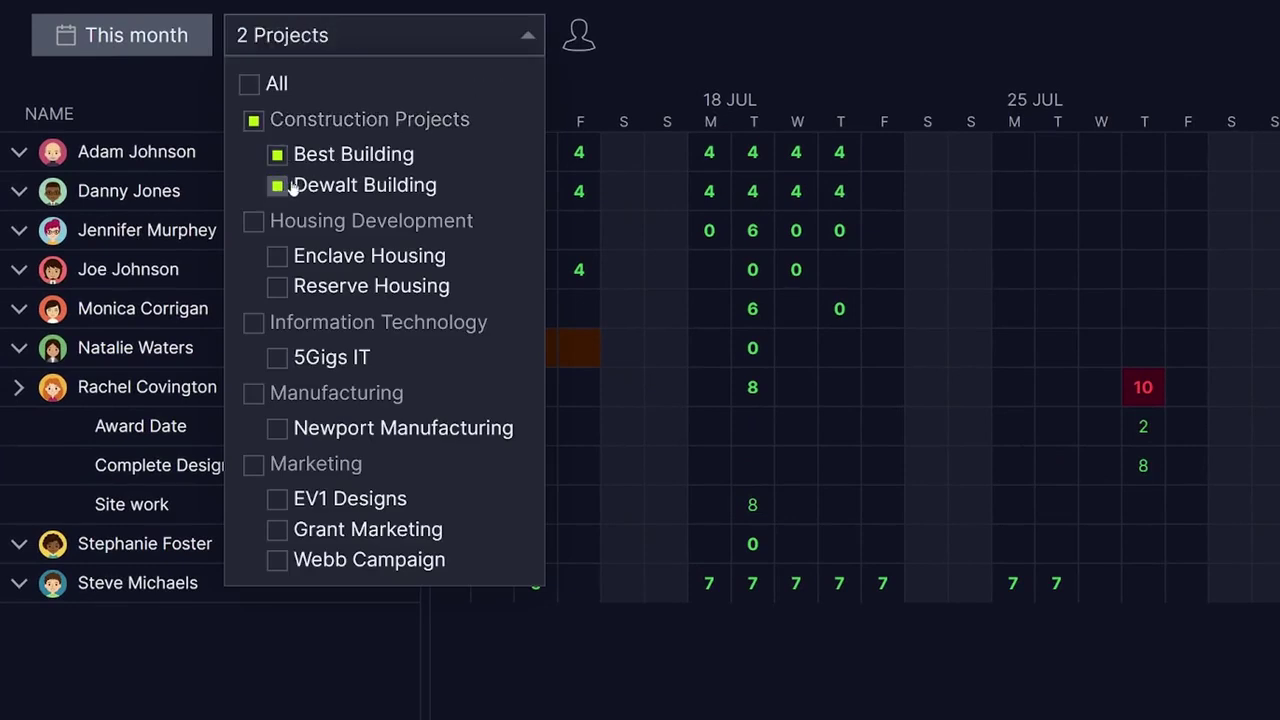
left_click(623, 79)
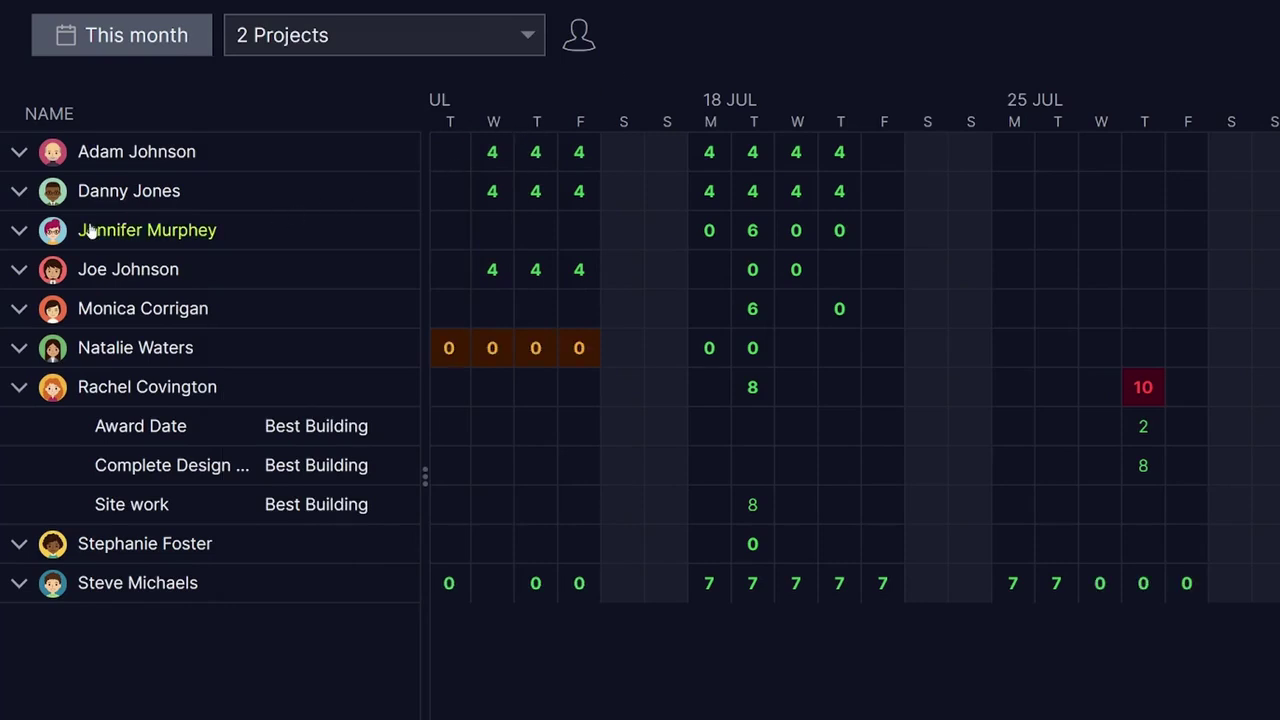
left_click(19, 230)
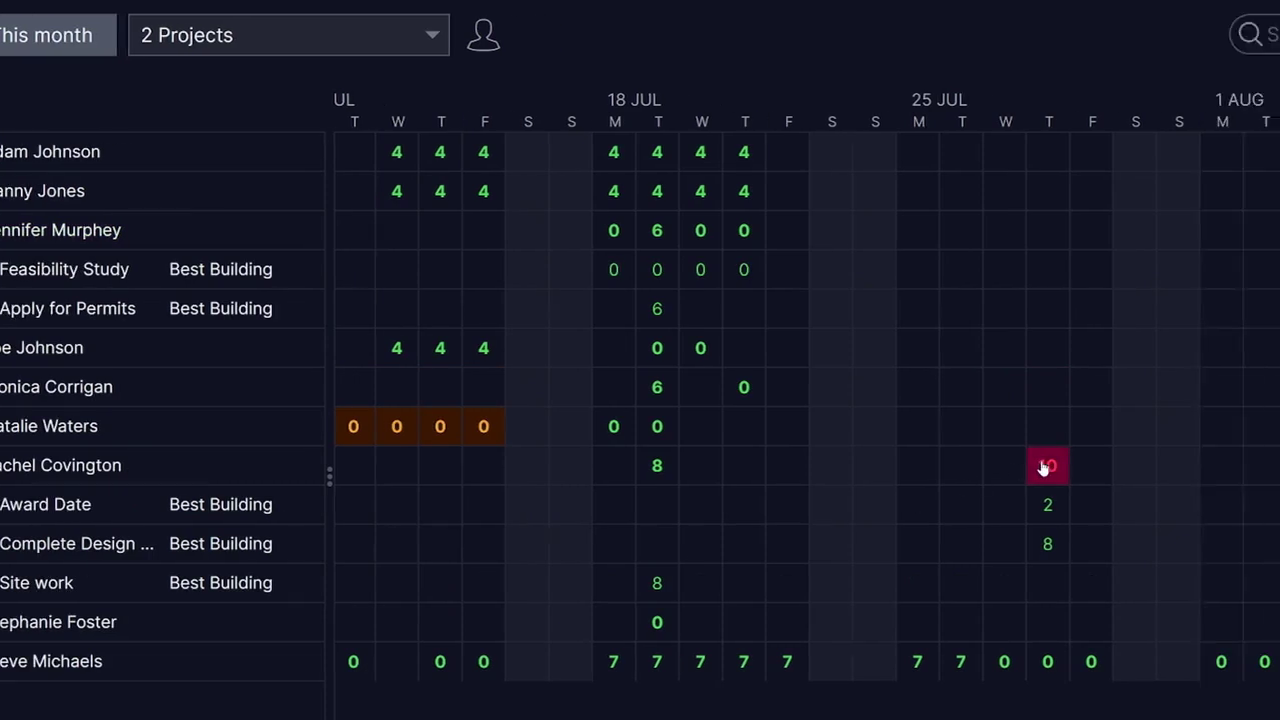
left_click(1143, 465)
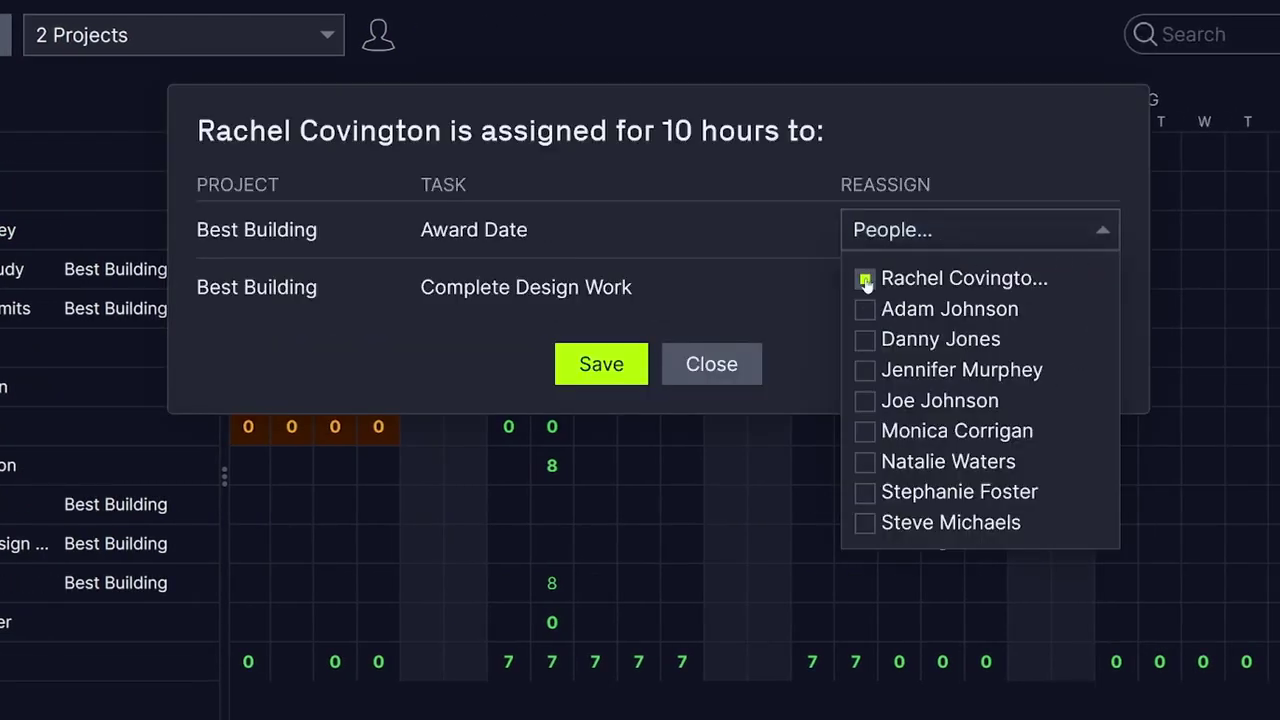
left_click(863, 370)
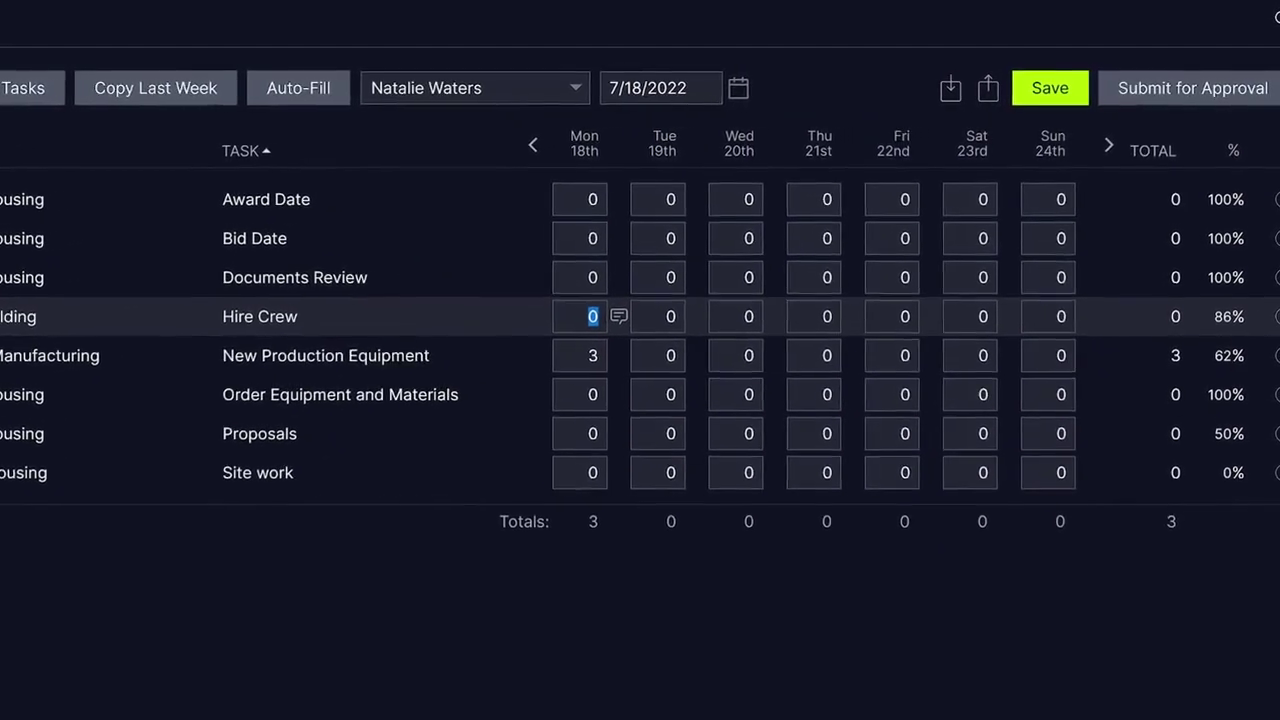
Enter 2 hours for Hire Crew Monday, Order Equipment Monday and Hire Crew Tuesday, then auto-fill the week
type("2")
key("Down")
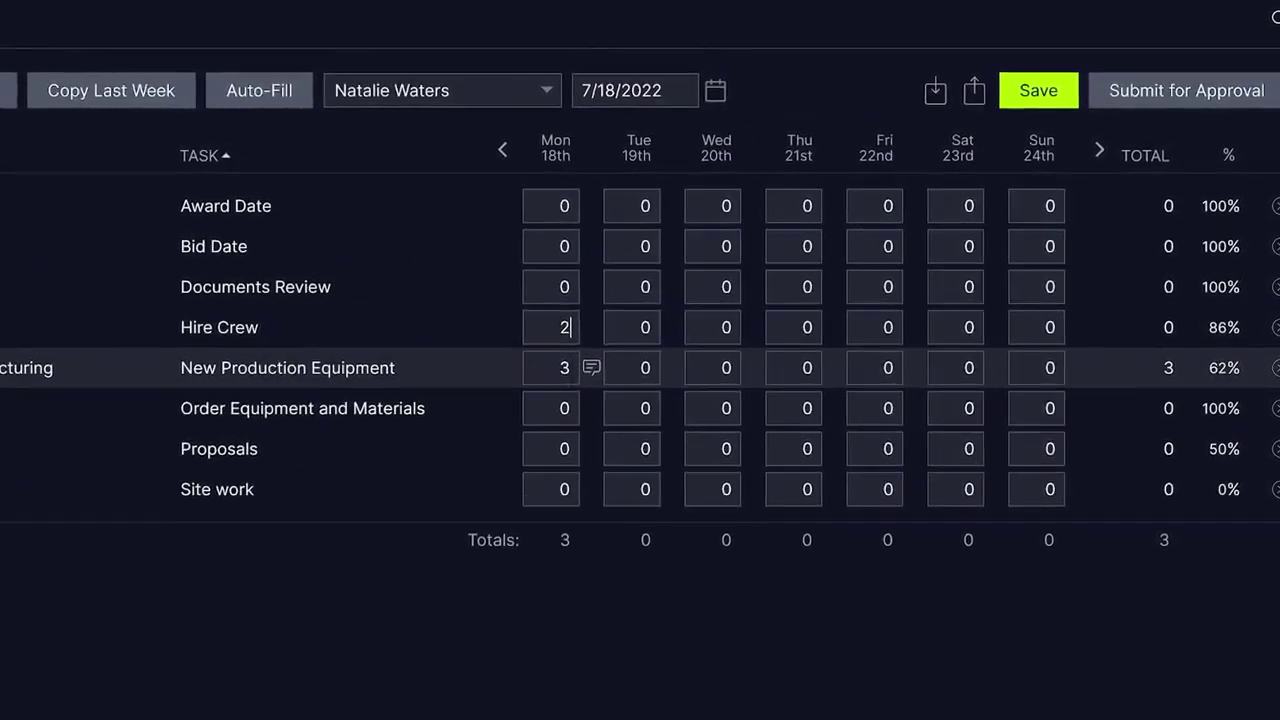
key("Down")
type("2")
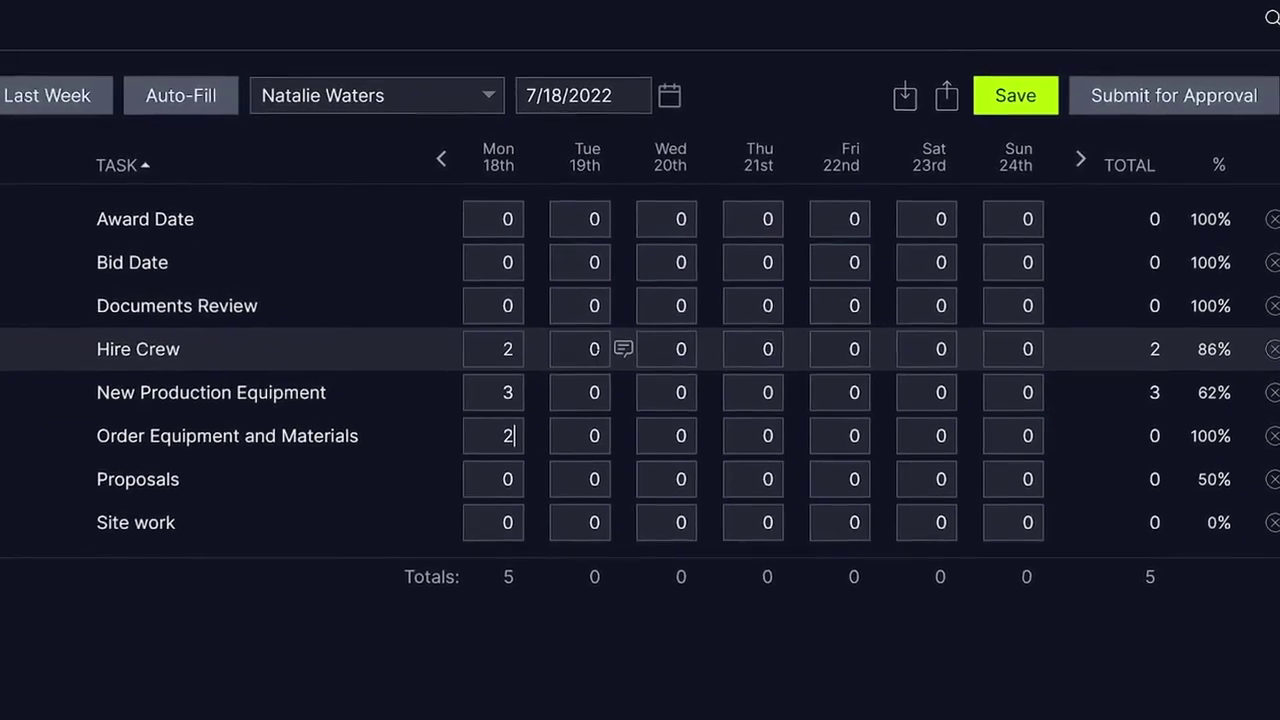
left_click(593, 343)
type("2")
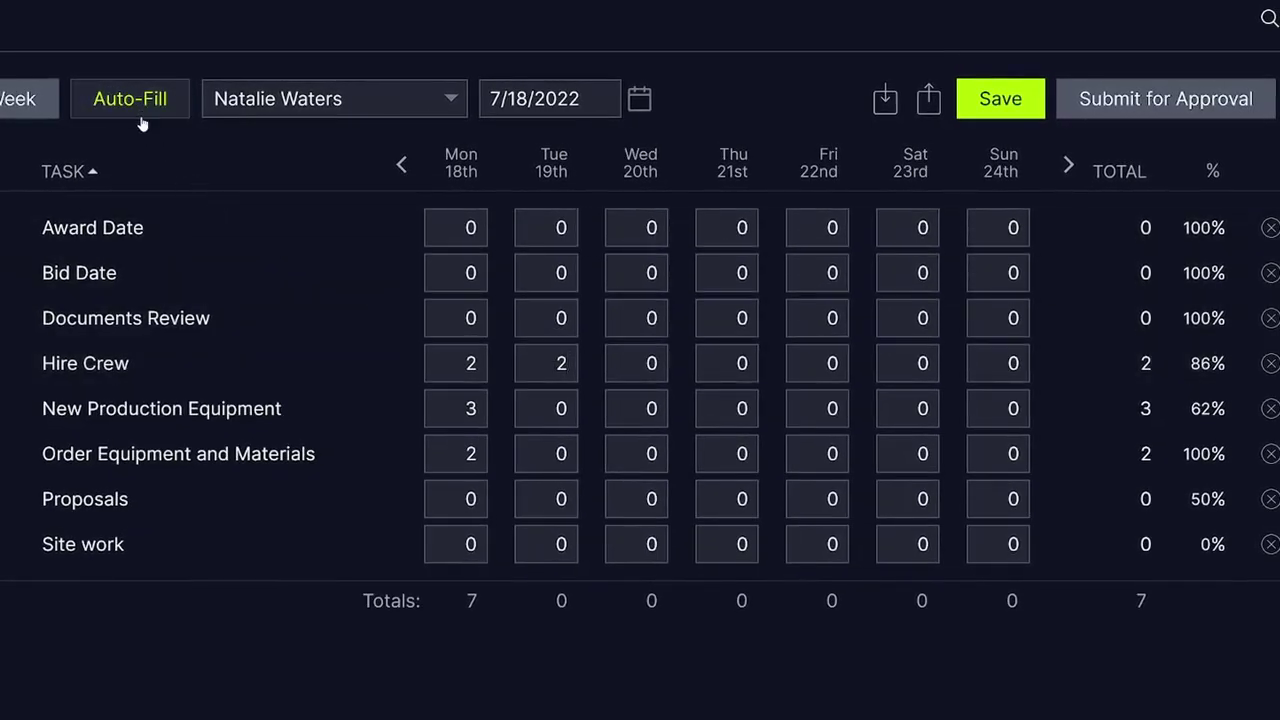
left_click(140, 117)
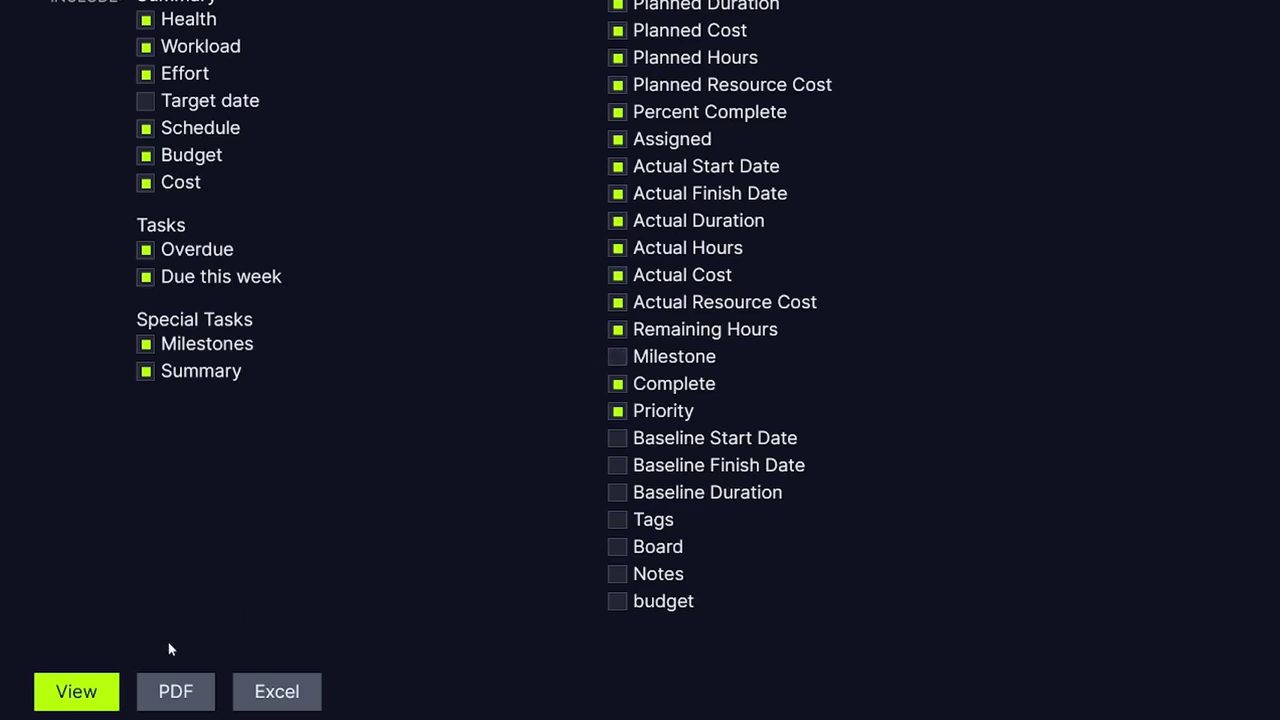
Generate the 5Gigs IT Project Status report and review its health, summary figures and overdue tasks
left_click(98, 692)
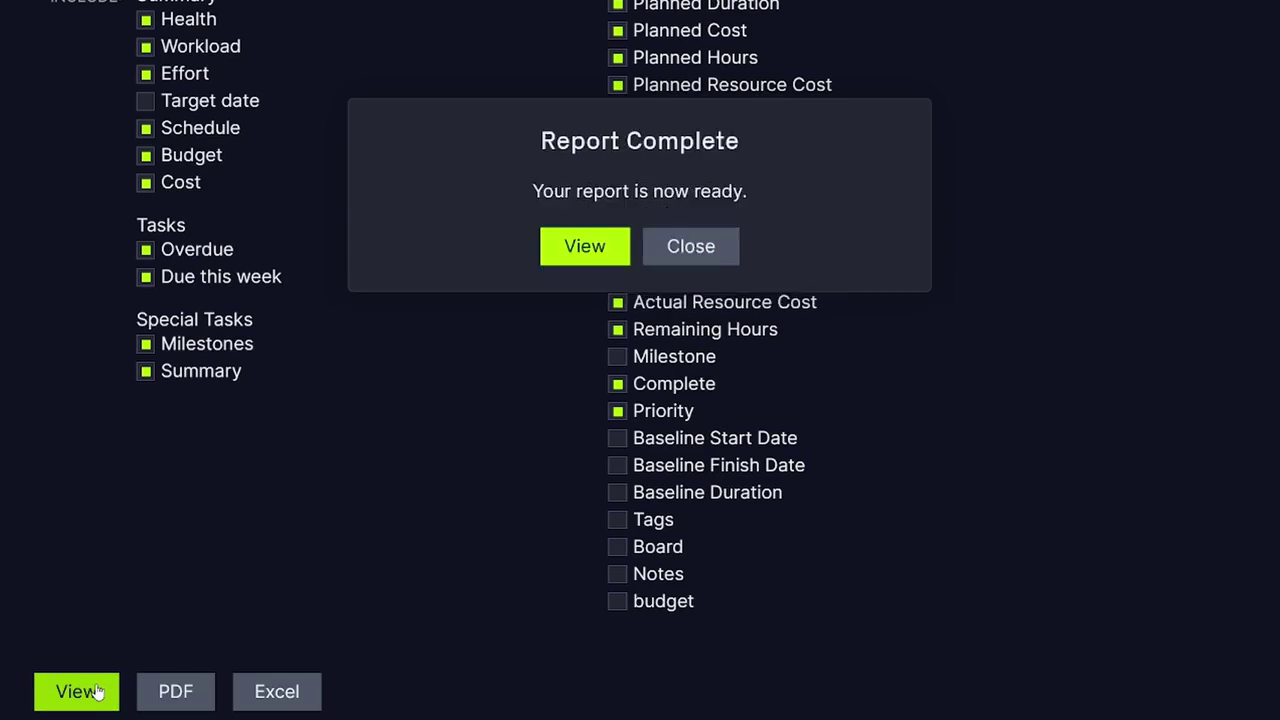
left_click(582, 245)
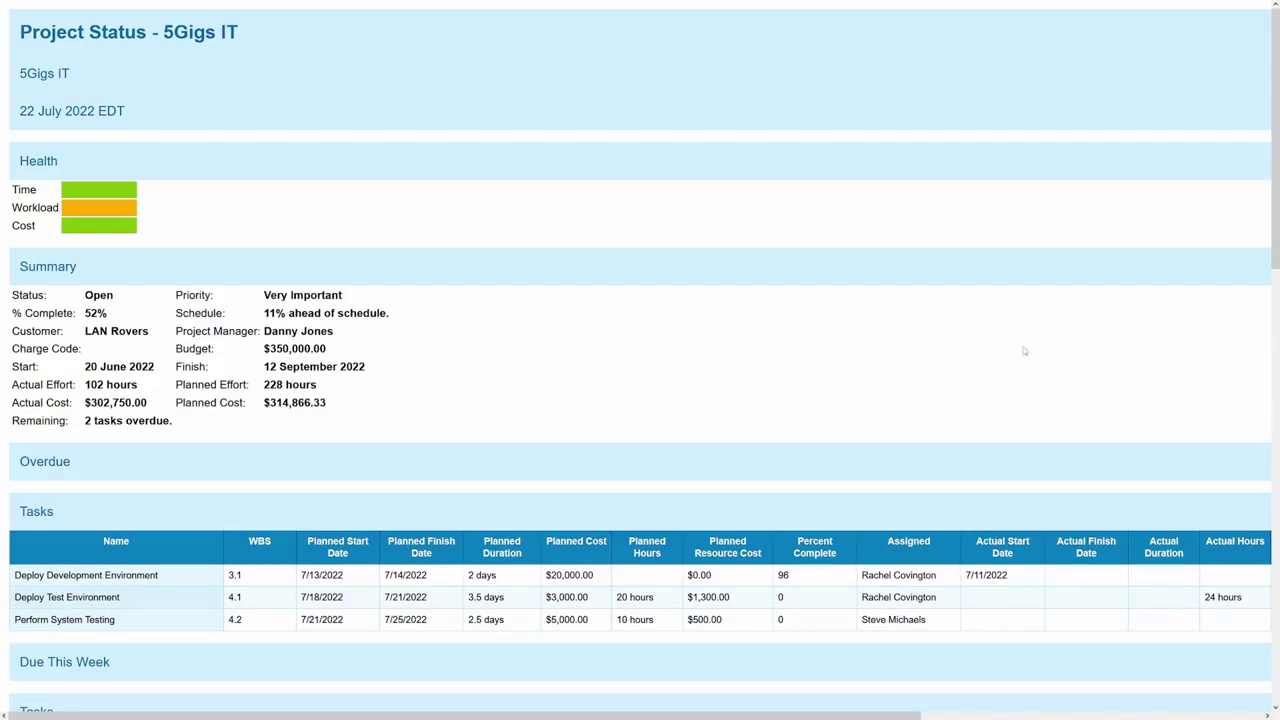
scroll(1266, 247, "down", 3)
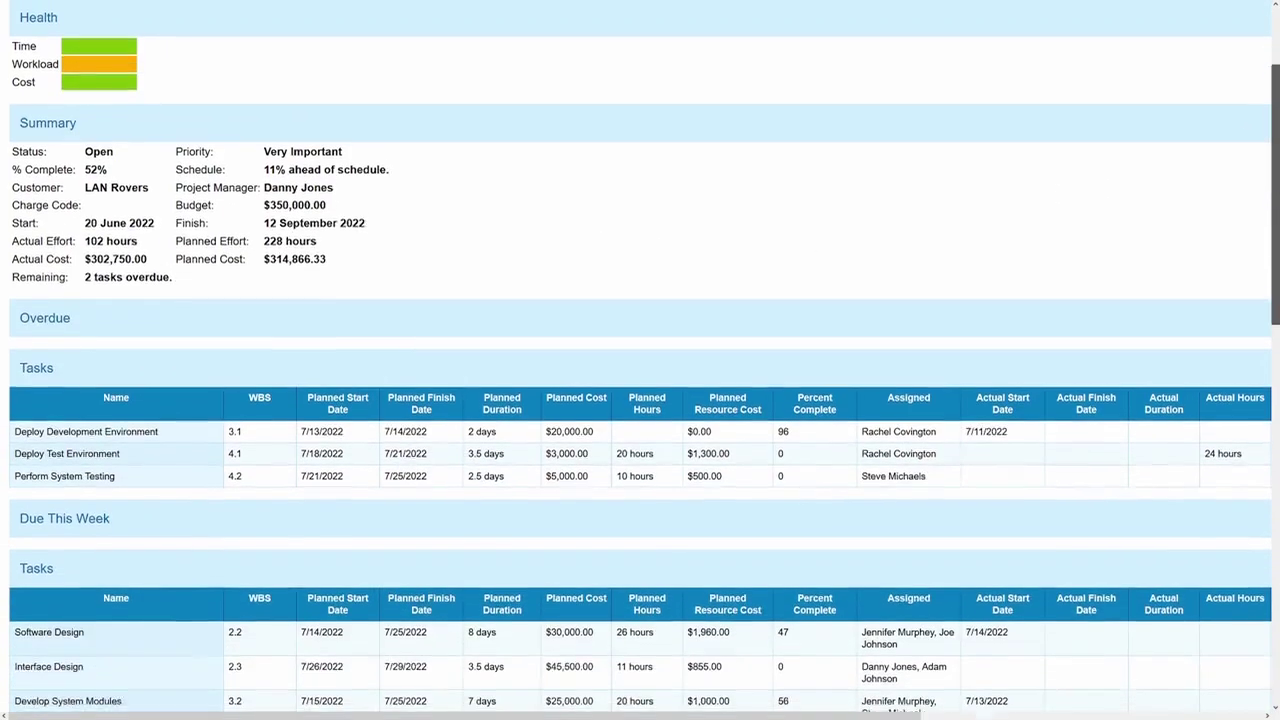
scroll(640, 360, "down", 3)
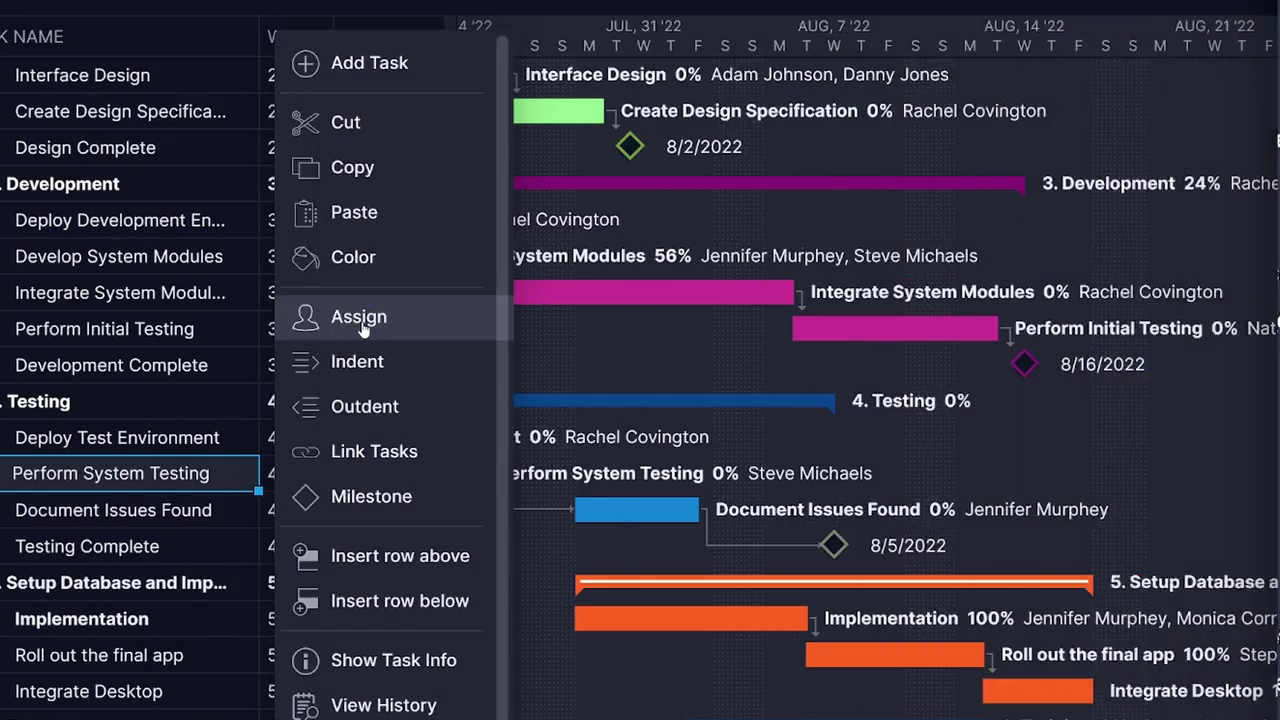
Assign a second person to Perform System Testing alongside the existing assignee
left_click(358, 318)
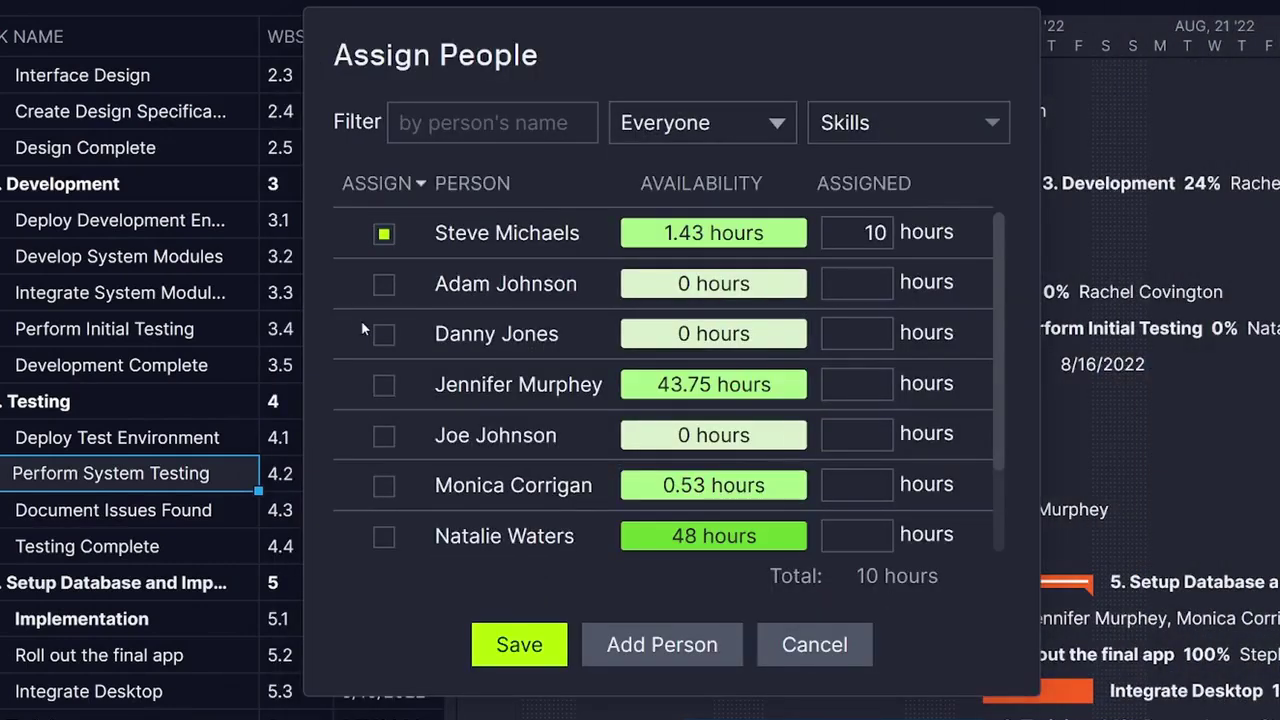
left_click(385, 538)
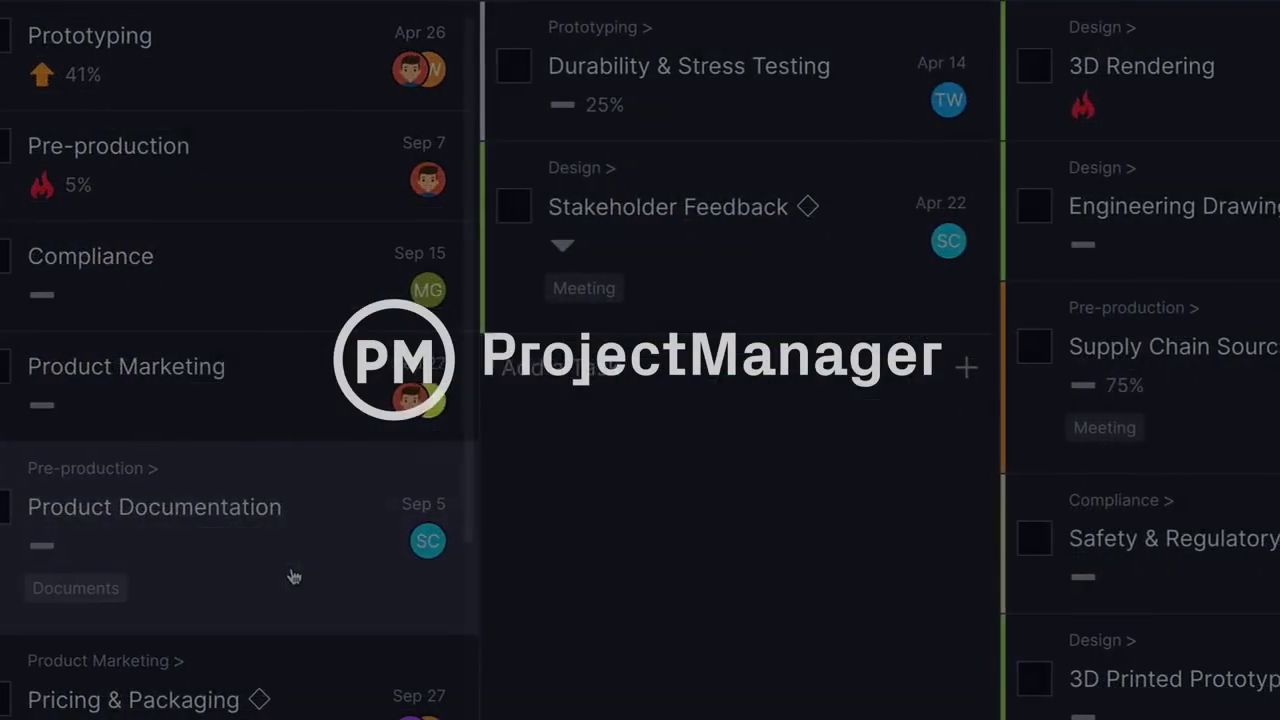